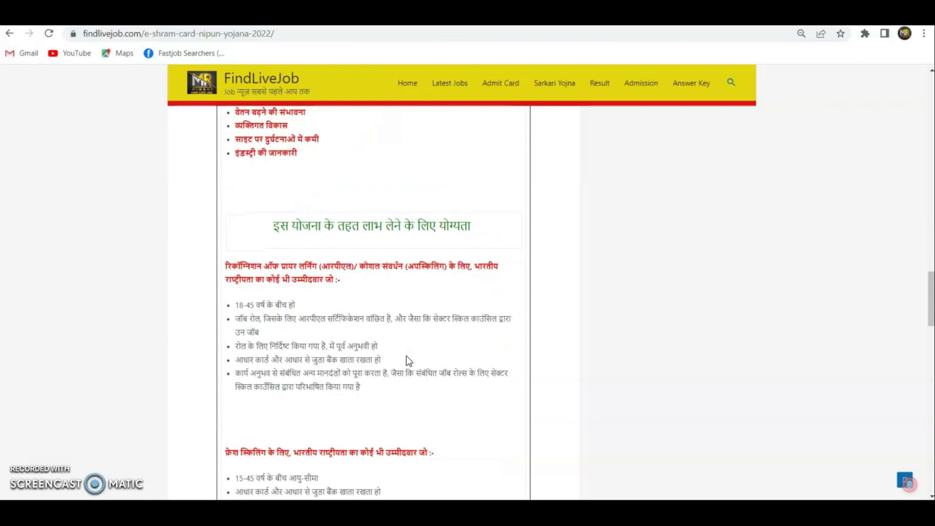
Open the For online apply link in the Important links table of the E Shram Card Nipun Yojana article.
{"action": "scroll", "coordinate": [408, 360], "scroll_direction": "down", "scroll_amount": 10}
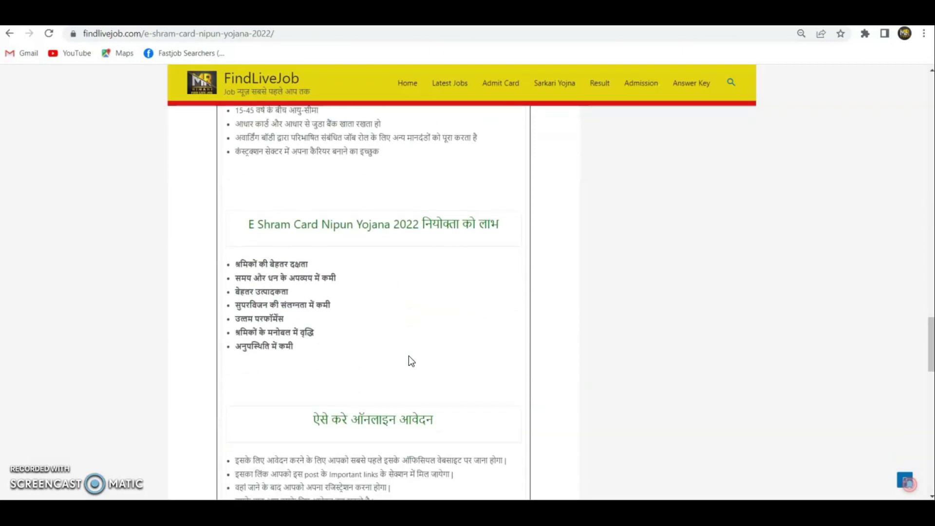
{"action": "scroll", "coordinate": [413, 361], "scroll_direction": "down", "scroll_amount": 1}
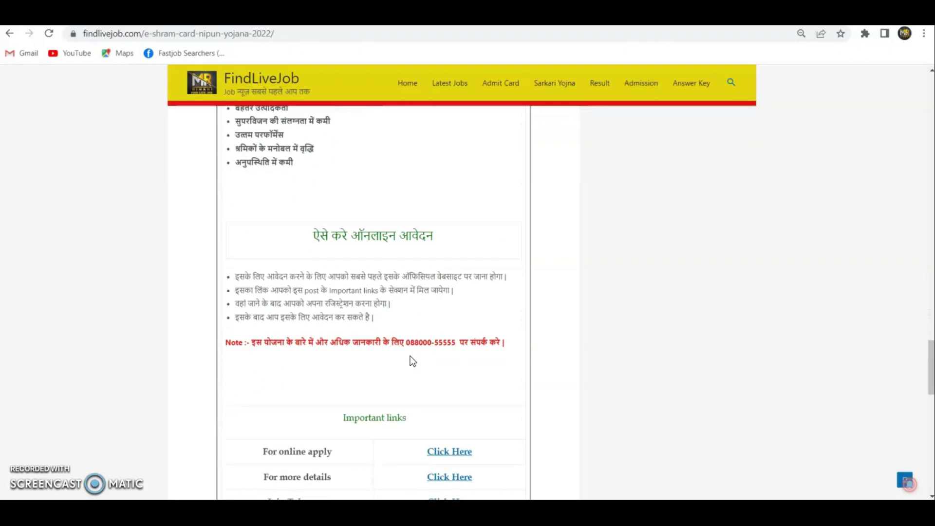
{"action": "scroll", "coordinate": [413, 361], "scroll_direction": "down", "scroll_amount": 1}
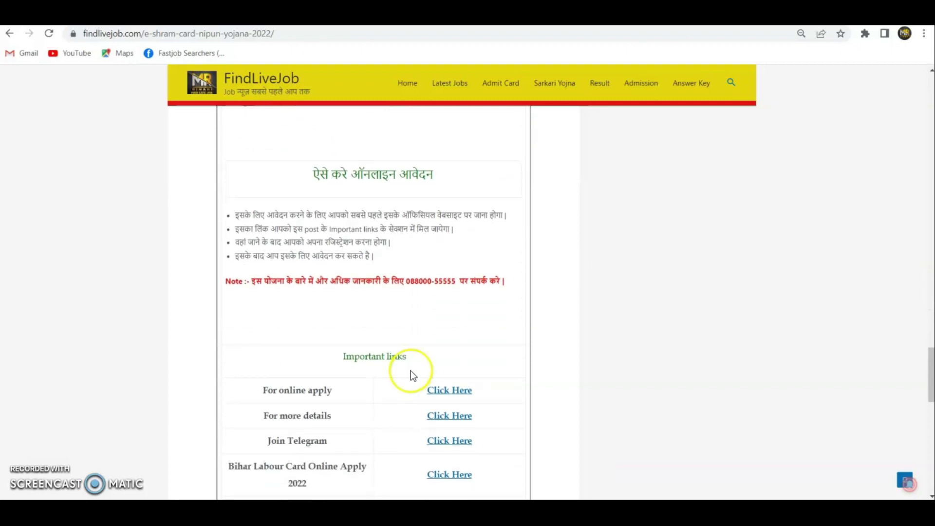
{"action": "scroll", "coordinate": [334, 358], "scroll_direction": "down", "scroll_amount": 2}
{"action": "left_click", "coordinate": [331, 235]}
{"action": "left_click_drag", "start_coordinate": [331, 235], "coordinate": [426, 234]}
{"action": "left_click", "coordinate": [426, 234]}
{"action": "left_click_drag", "start_coordinate": [244, 267], "coordinate": [344, 271]}
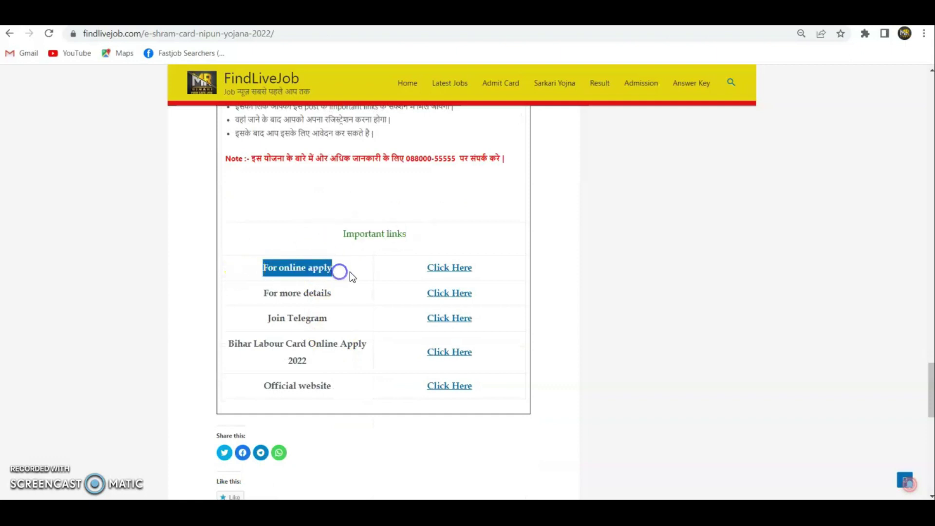
{"action": "left_click", "coordinate": [361, 268]}
{"action": "left_click", "coordinate": [463, 271]}
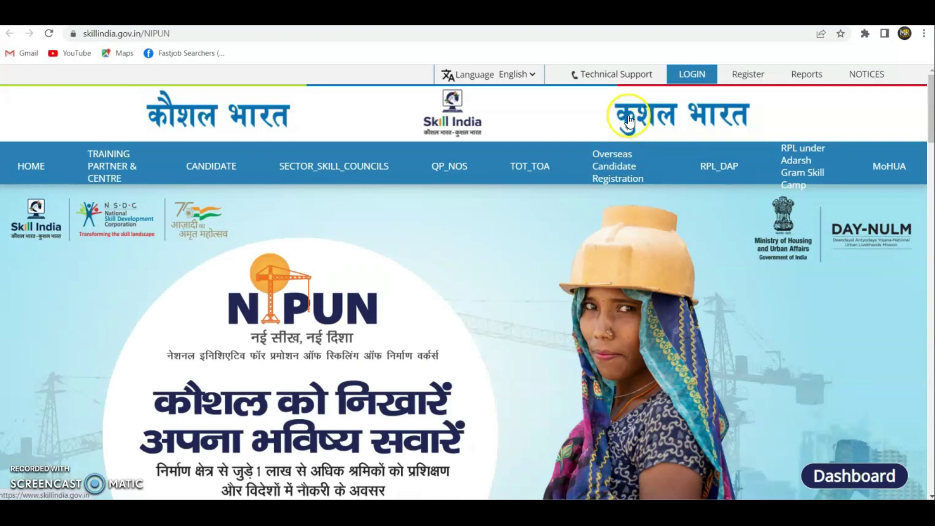
Start a registration from the Skill India NIPUN page with Candidate as the user group.
{"action": "left_click", "coordinate": [749, 77]}
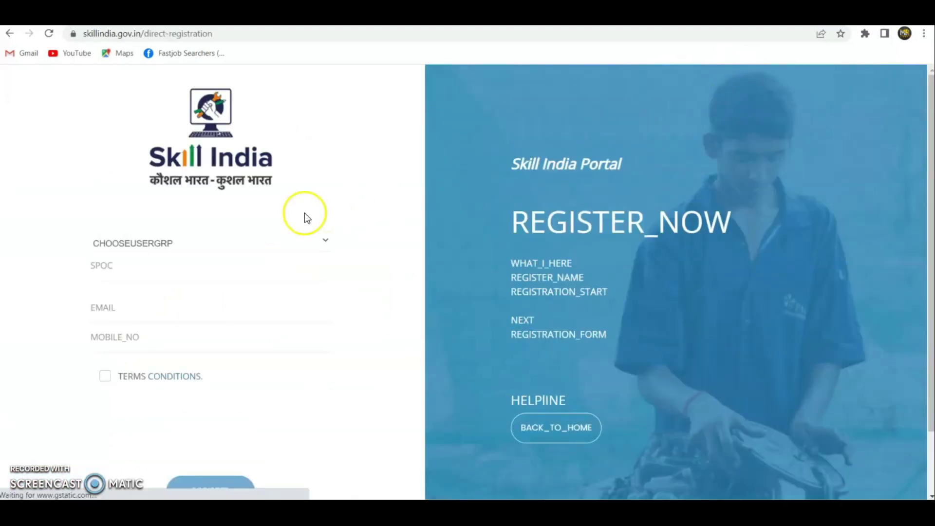
{"action": "left_click", "coordinate": [139, 243]}
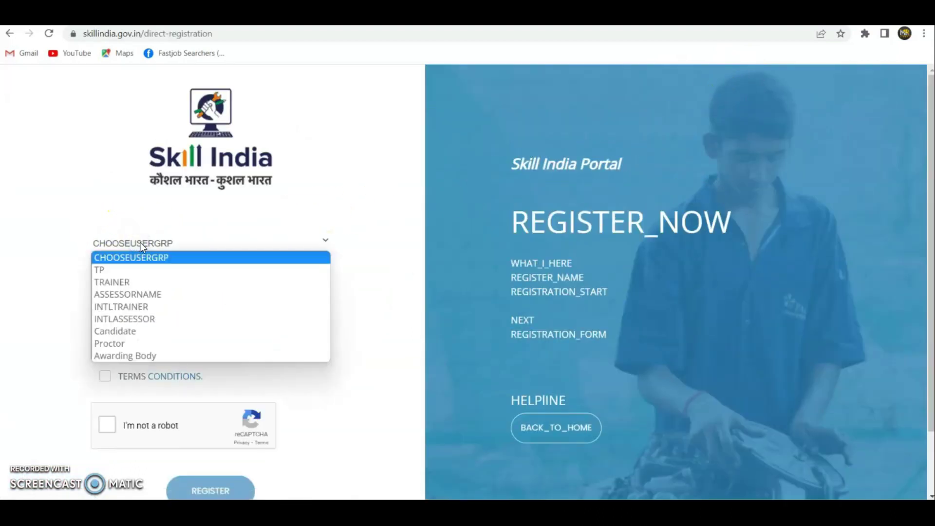
{"action": "left_click", "coordinate": [137, 329]}
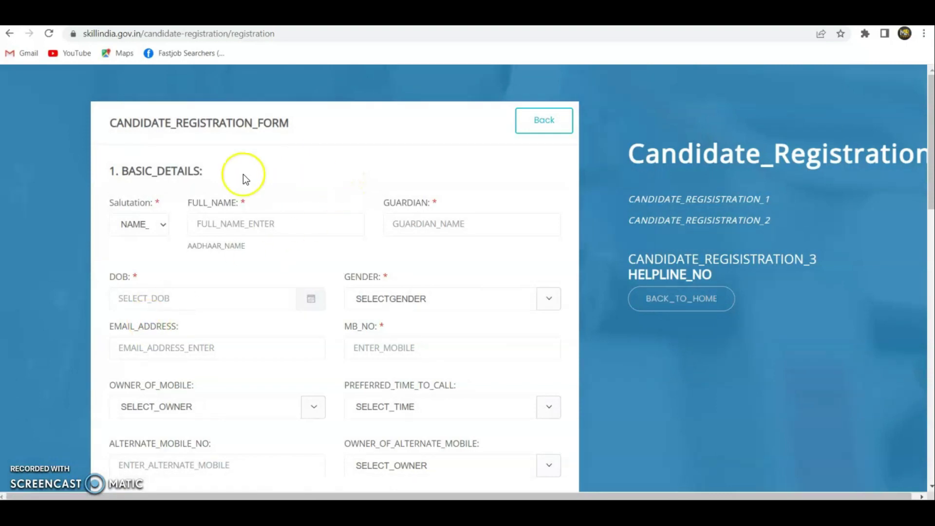
Set the salutation to Mr in the Basic Details section of the candidate registration form.
{"action": "scroll", "coordinate": [243, 175], "scroll_direction": "down", "scroll_amount": 1}
{"action": "left_click_drag", "start_coordinate": [104, 110], "coordinate": [204, 121]}
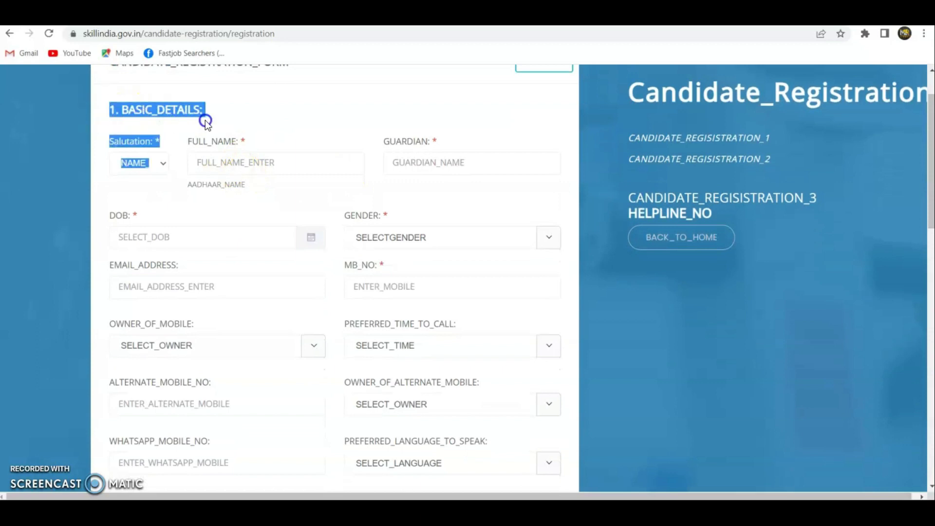
{"action": "left_click", "coordinate": [209, 162]}
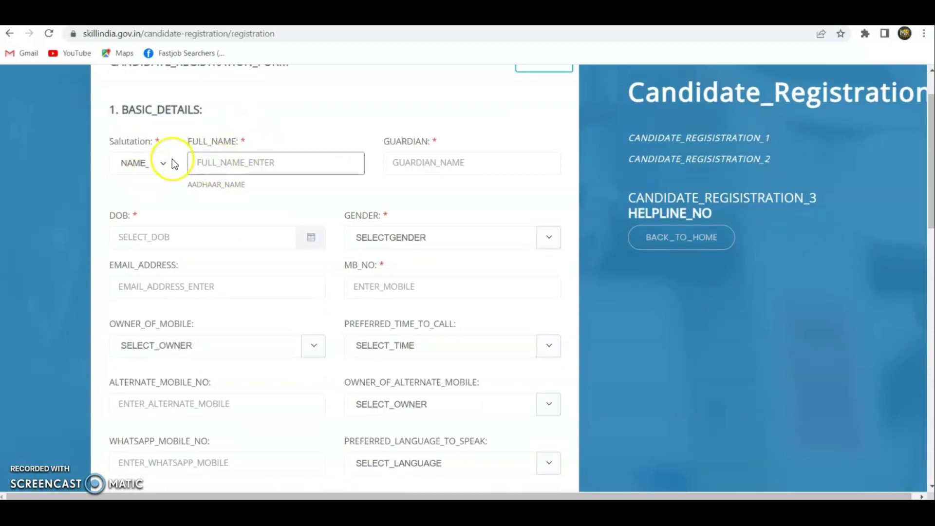
{"action": "left_click", "coordinate": [155, 166]}
{"action": "left_click", "coordinate": [151, 193]}
Examine the guardian, date of birth, gender, email address and mobile number fields in the Basic Details section.
{"action": "left_click", "coordinate": [473, 162]}
{"action": "scroll", "coordinate": [366, 183], "scroll_direction": "down", "scroll_amount": 1}
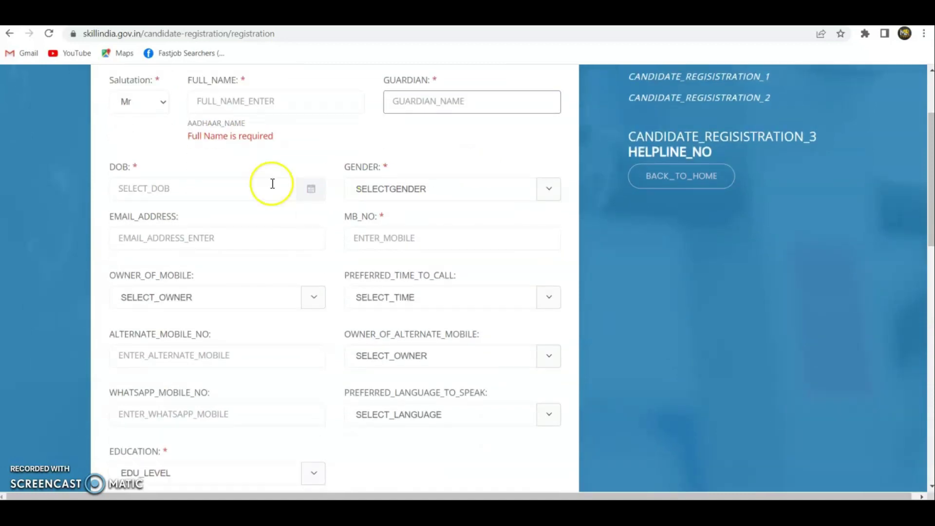
{"action": "left_click", "coordinate": [205, 190]}
{"action": "left_click", "coordinate": [293, 218]}
{"action": "left_click", "coordinate": [421, 190]}
{"action": "left_click", "coordinate": [421, 192]}
{"action": "left_click", "coordinate": [176, 252]}
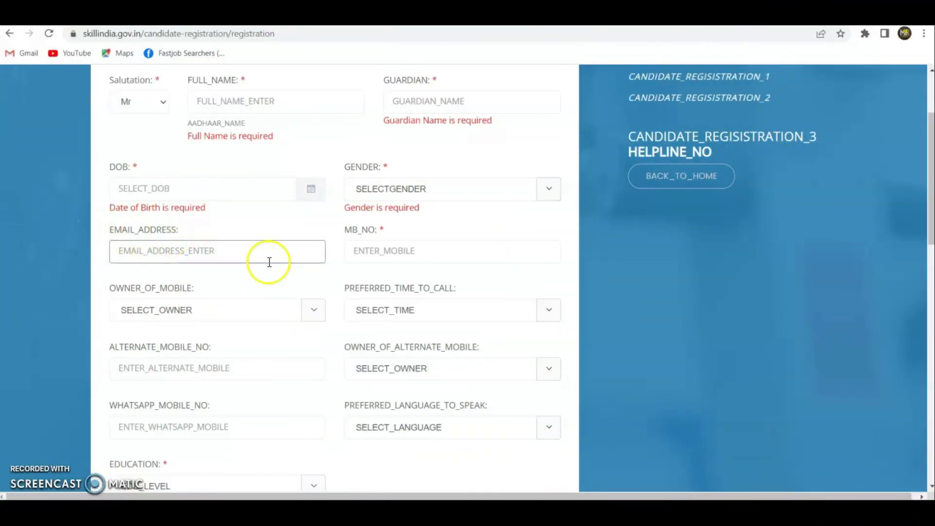
{"action": "left_click", "coordinate": [404, 251]}
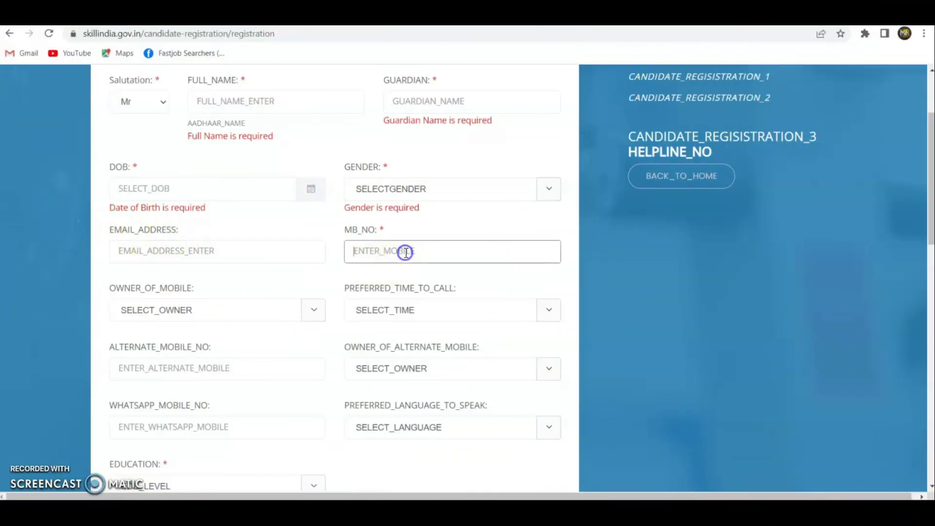
Set the owner of the mobile number to Self and check the preferred call time options.
{"action": "left_click", "coordinate": [142, 316]}
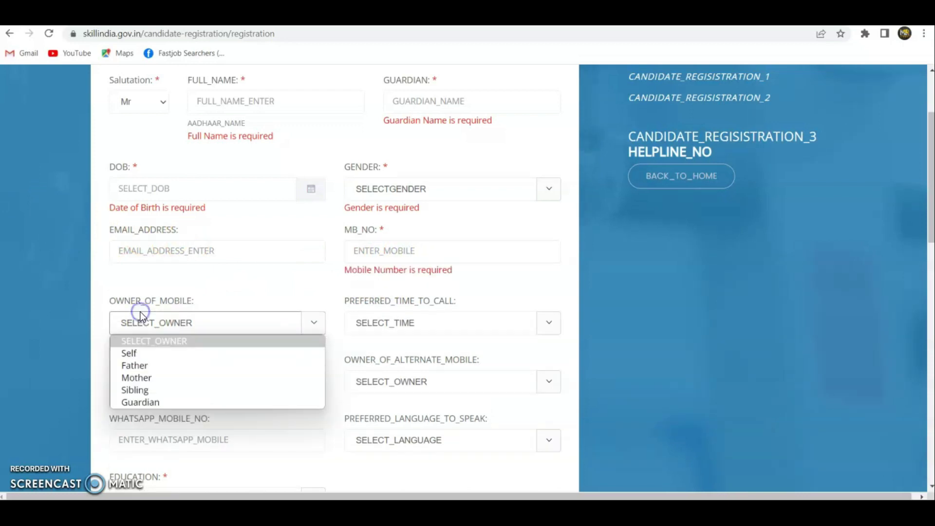
{"action": "left_click", "coordinate": [158, 355]}
{"action": "scroll", "coordinate": [393, 306], "scroll_direction": "down", "scroll_amount": 1}
{"action": "left_click", "coordinate": [408, 267]}
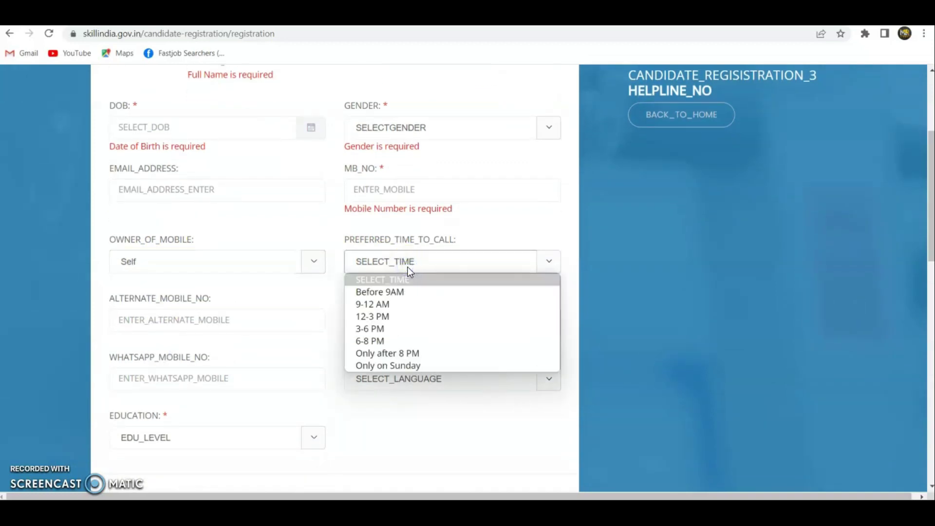
{"action": "left_click", "coordinate": [409, 291]}
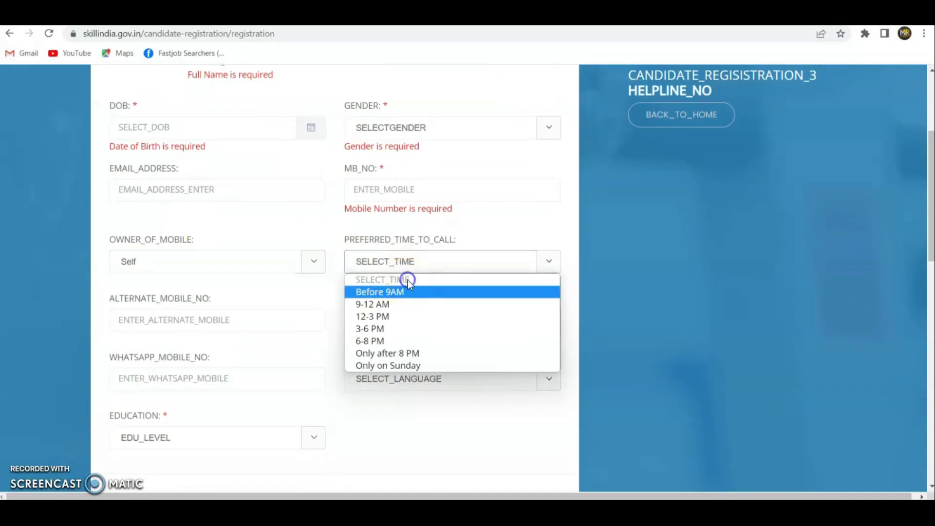
{"action": "left_click", "coordinate": [207, 282]}
Examine the alternate mobile number field, its owner options and the WhatsApp number field.
{"action": "left_click", "coordinate": [134, 315]}
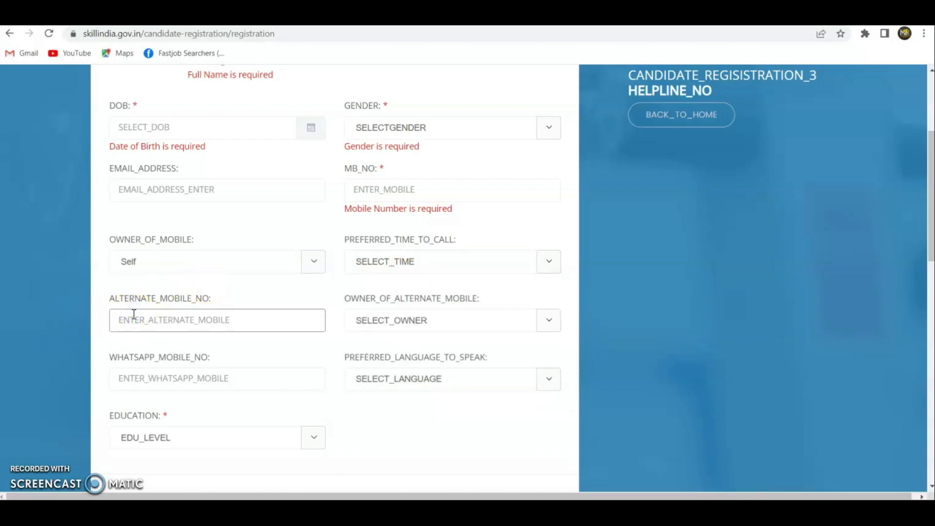
{"action": "left_click", "coordinate": [475, 323]}
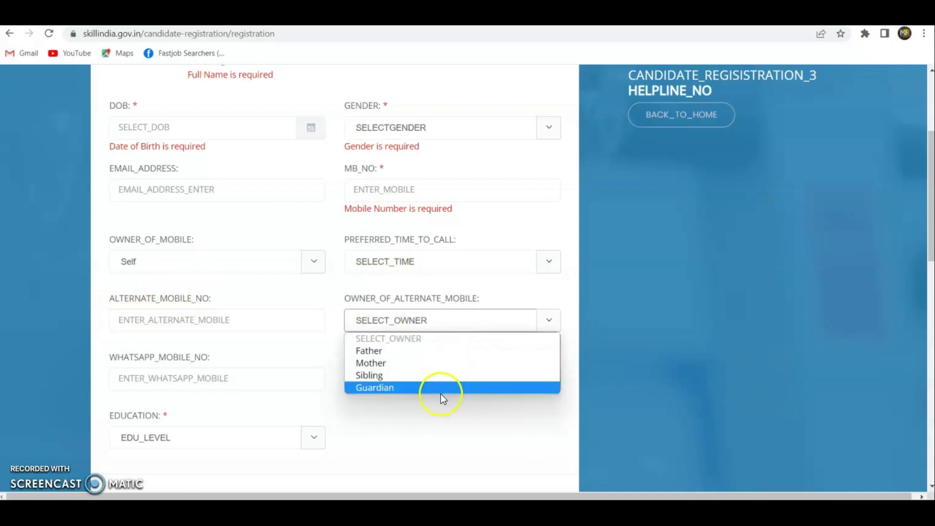
{"action": "left_click", "coordinate": [214, 387]}
{"action": "left_click", "coordinate": [208, 382]}
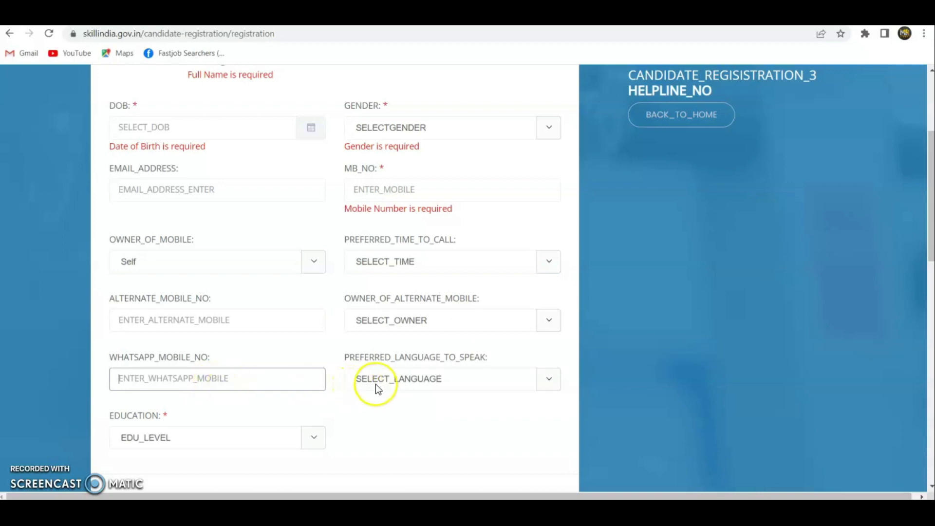
Set the preferred language to speak to Hindi in the Basic Details section.
{"action": "scroll", "coordinate": [378, 388], "scroll_direction": "down", "scroll_amount": 1}
{"action": "left_click", "coordinate": [443, 317]}
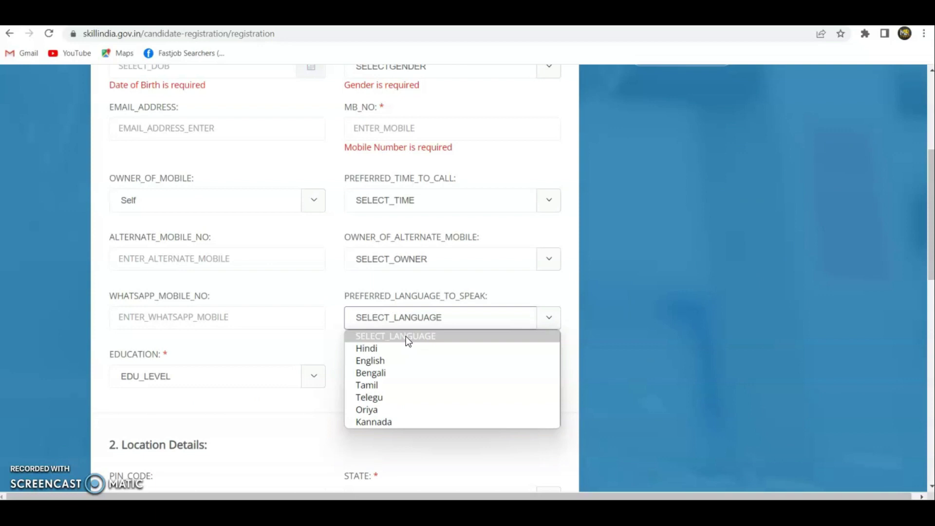
{"action": "left_click", "coordinate": [403, 349]}
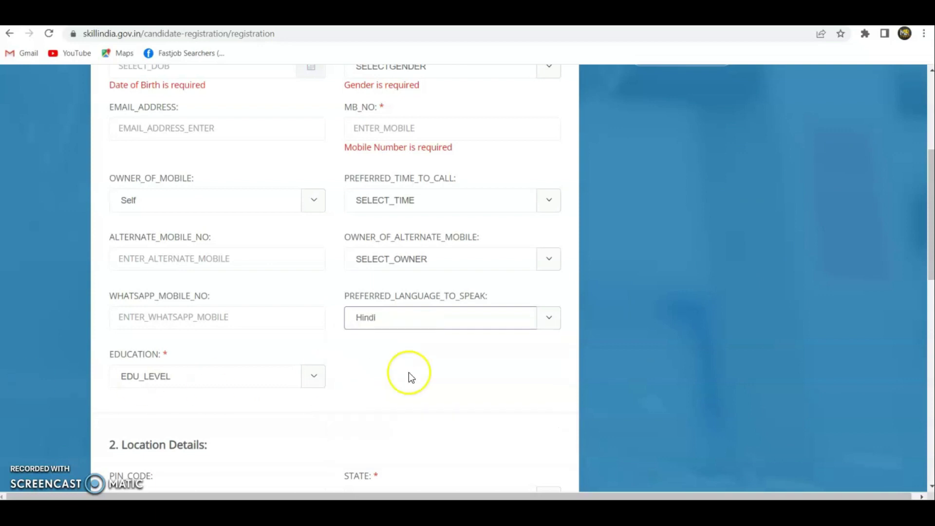
Set the candidate's education level to Not Applicable.
{"action": "scroll", "coordinate": [373, 372], "scroll_direction": "down", "scroll_amount": 2}
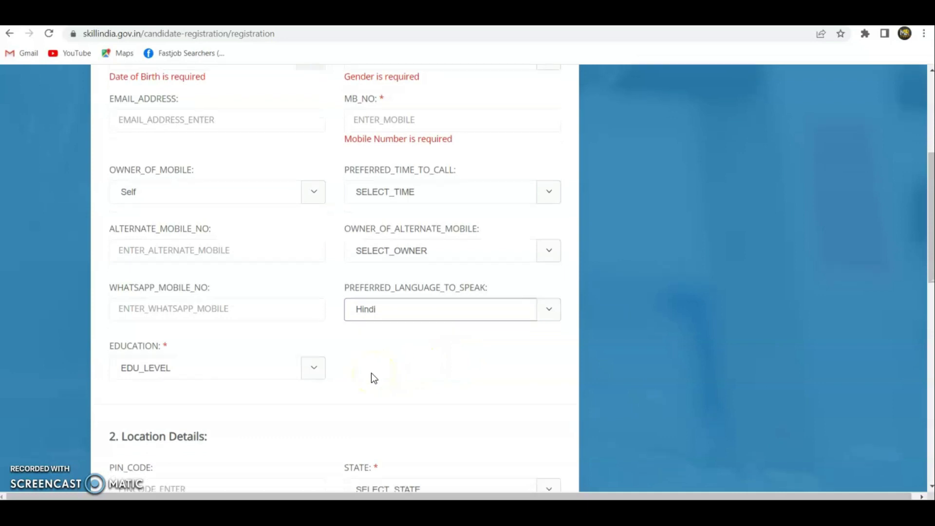
{"action": "left_click", "coordinate": [141, 262]}
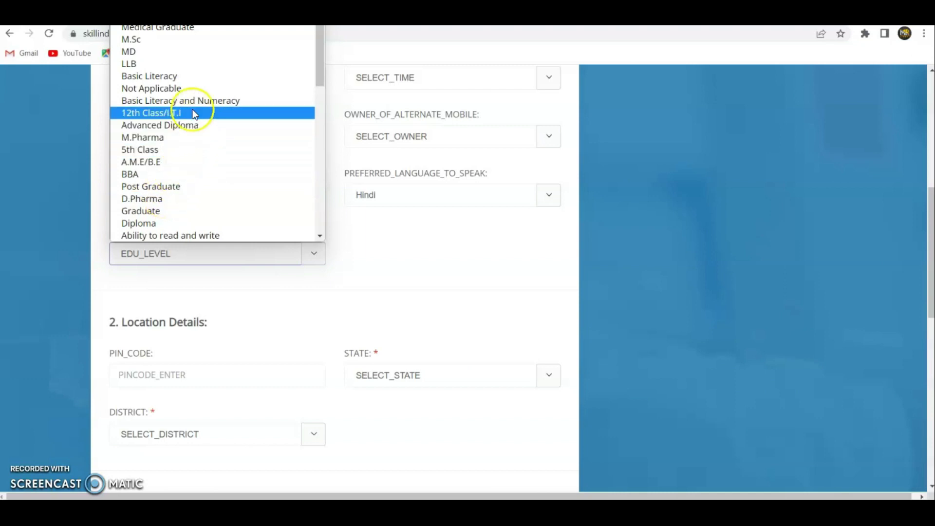
{"action": "scroll", "coordinate": [192, 108], "scroll_direction": "up", "scroll_amount": 1}
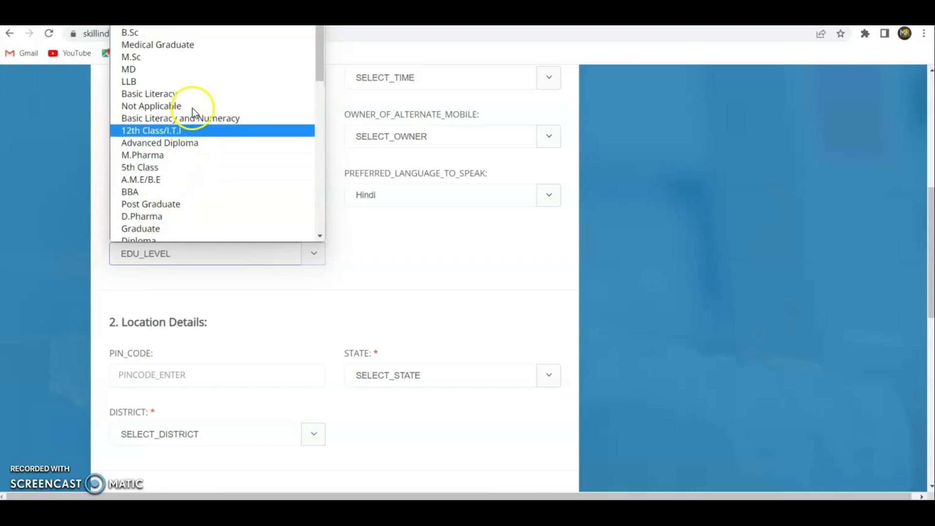
{"action": "left_click", "coordinate": [141, 106]}
Set the candidate's education level to B.E./B.Tech.
{"action": "left_click", "coordinate": [162, 254]}
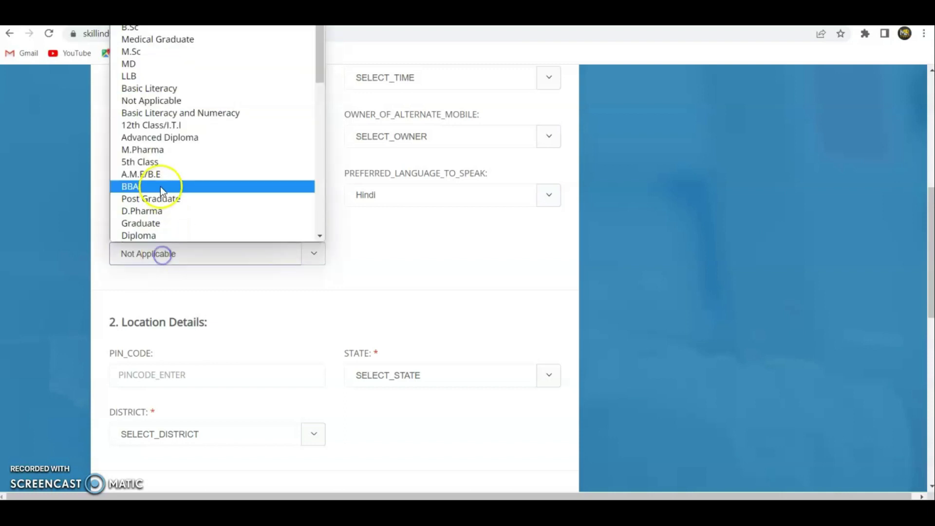
{"action": "scroll", "coordinate": [162, 187], "scroll_direction": "down", "scroll_amount": 3}
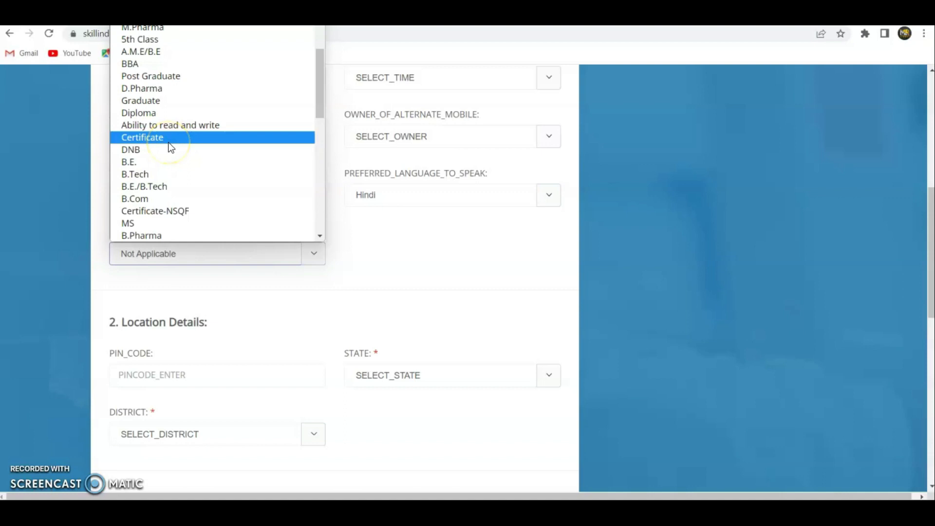
{"action": "left_click", "coordinate": [189, 189]}
Examine the Location Details section, including its postal PIN code field and state list.
{"action": "scroll", "coordinate": [258, 346], "scroll_direction": "down", "scroll_amount": 1}
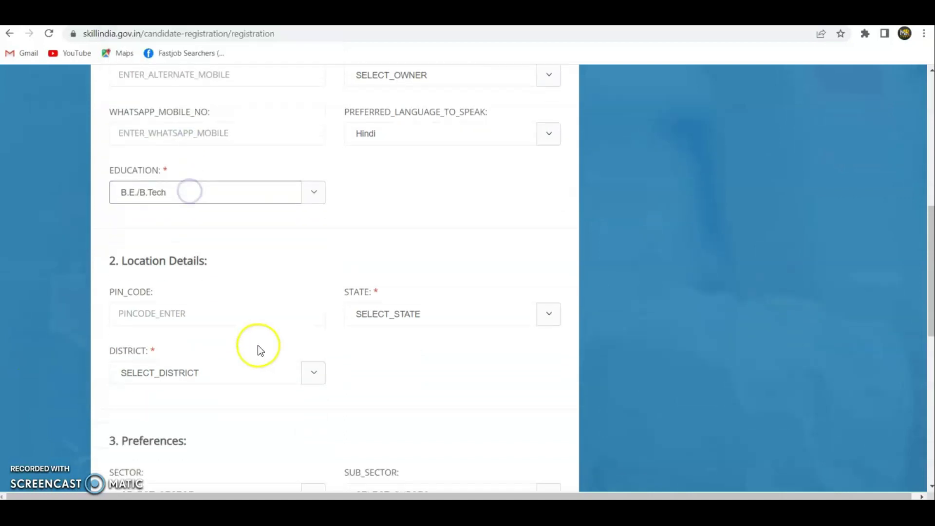
{"action": "scroll", "coordinate": [233, 355], "scroll_direction": "down", "scroll_amount": 1}
{"action": "left_click_drag", "start_coordinate": [110, 199], "coordinate": [202, 197]}
{"action": "left_click", "coordinate": [217, 200]}
{"action": "left_click_drag", "start_coordinate": [122, 199], "coordinate": [219, 202]}
{"action": "left_click", "coordinate": [226, 251]}
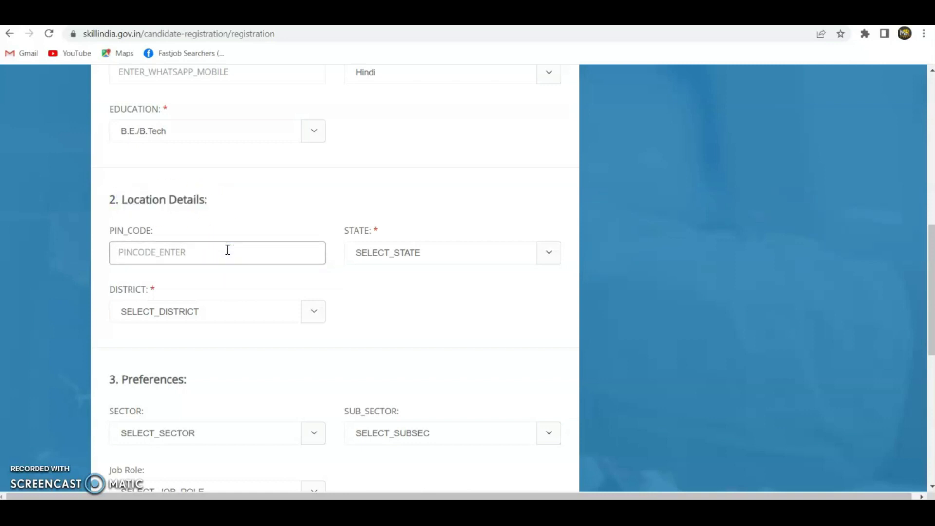
{"action": "left_click", "coordinate": [393, 253]}
{"action": "left_click", "coordinate": [394, 253]}
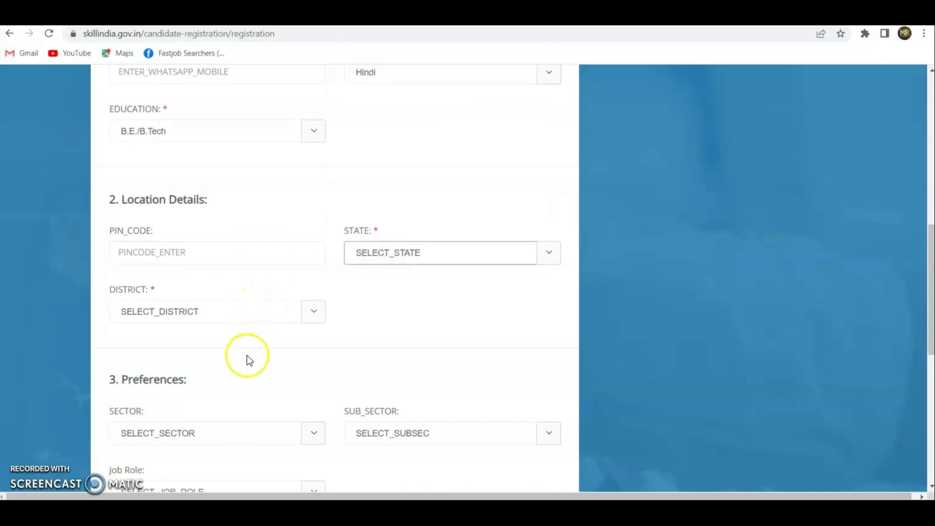
Set the candidate's preferences to the Telecom sector, Service Provider sub-sector and Field Sales Executive job role.
{"action": "scroll", "coordinate": [205, 332], "scroll_direction": "down", "scroll_amount": 3}
{"action": "left_click", "coordinate": [121, 267]}
{"action": "left_click_drag", "start_coordinate": [120, 257], "coordinate": [179, 259]}
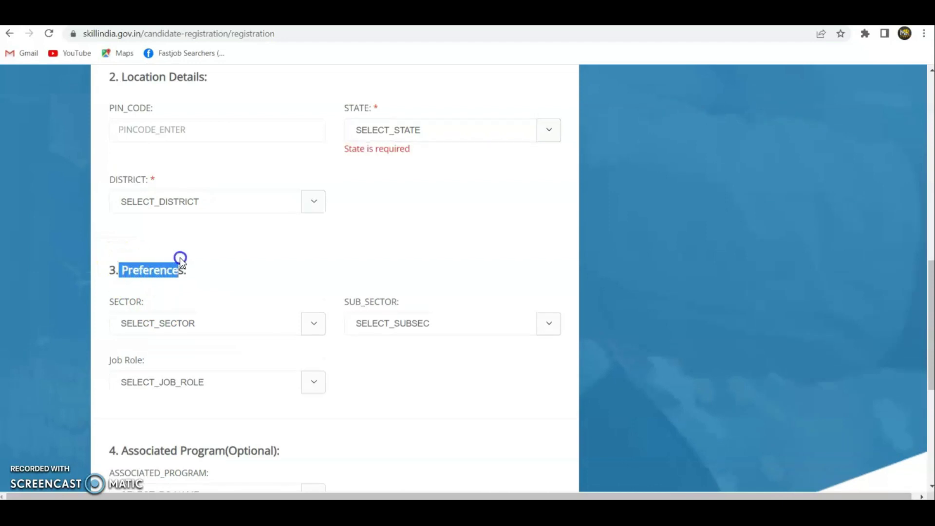
{"action": "left_click", "coordinate": [217, 294]}
{"action": "left_click", "coordinate": [215, 322]}
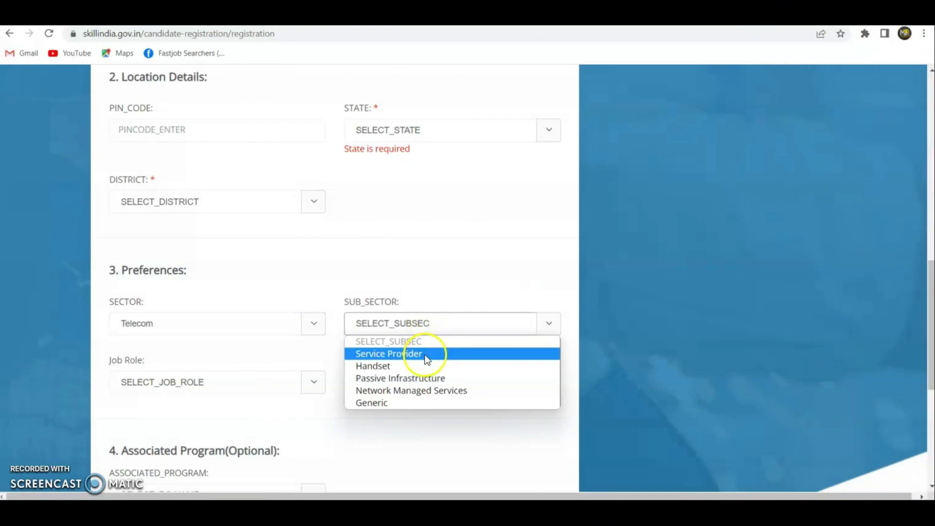
{"action": "left_click", "coordinate": [425, 355]}
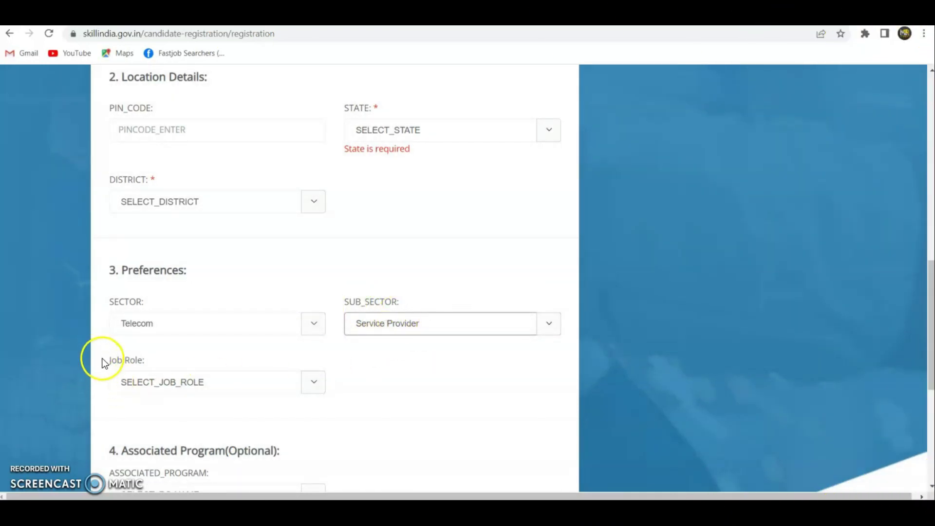
{"action": "left_click", "coordinate": [147, 385]}
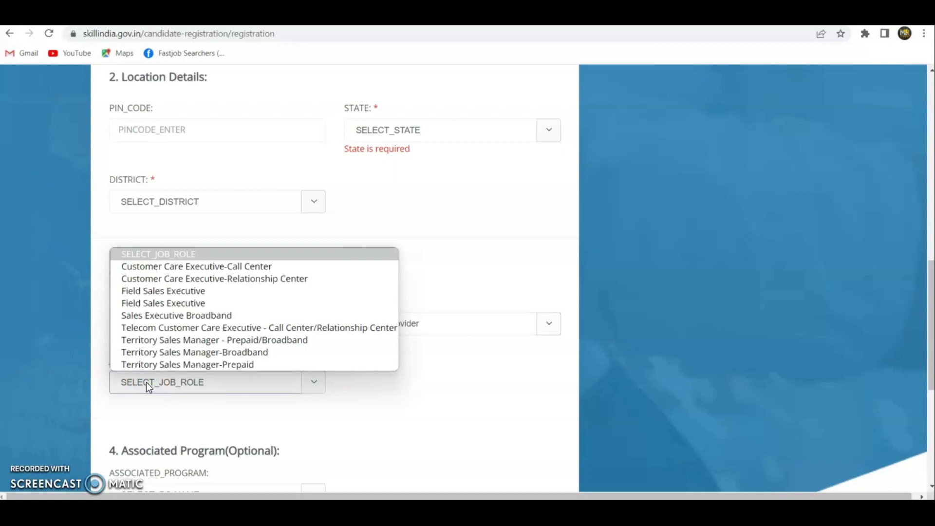
{"action": "left_click", "coordinate": [230, 305]}
Examine the optional Associated Program section and its program name list.
{"action": "scroll", "coordinate": [230, 309], "scroll_direction": "down", "scroll_amount": 6}
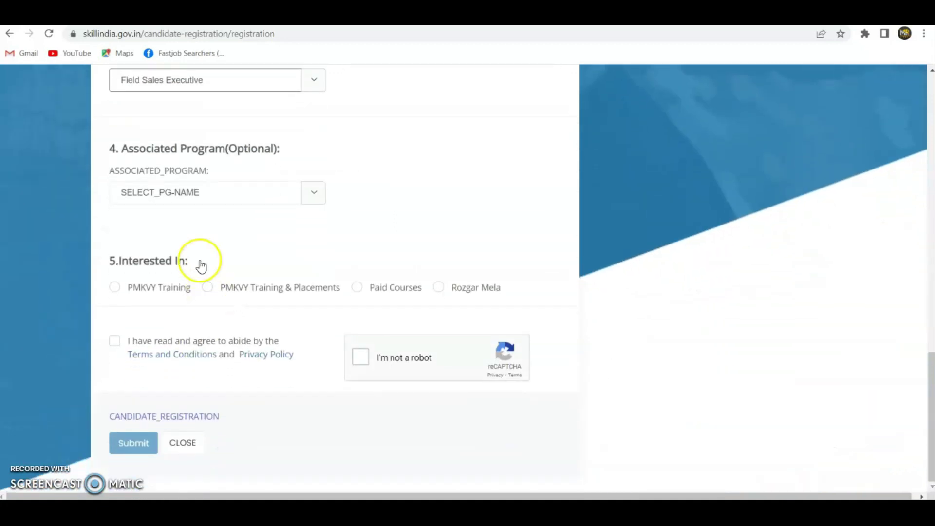
{"action": "left_click_drag", "start_coordinate": [155, 146], "coordinate": [280, 154]}
{"action": "left_click", "coordinate": [241, 153]}
{"action": "left_click", "coordinate": [249, 196]}
{"action": "left_click", "coordinate": [248, 194]}
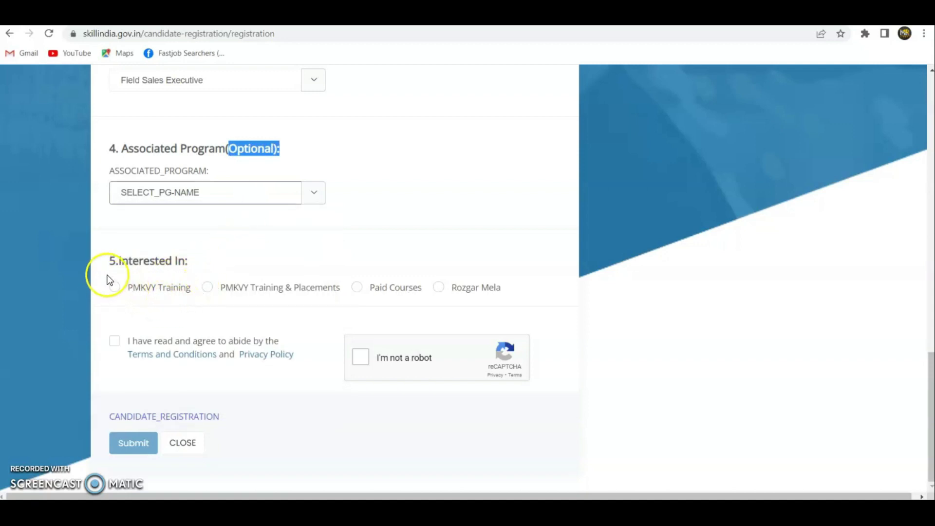
Choose PMKVY Training & Placements as the interest, agree to the terms and privacy policy, and submit the candidate registration.
{"action": "left_click_drag", "start_coordinate": [119, 261], "coordinate": [195, 262]}
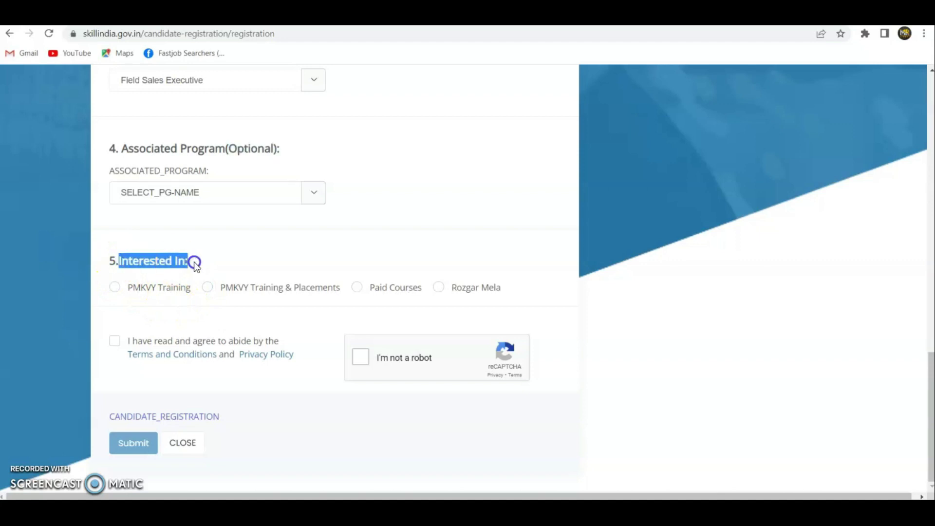
{"action": "left_click", "coordinate": [241, 272]}
{"action": "left_click", "coordinate": [208, 288]}
{"action": "left_click", "coordinate": [111, 341]}
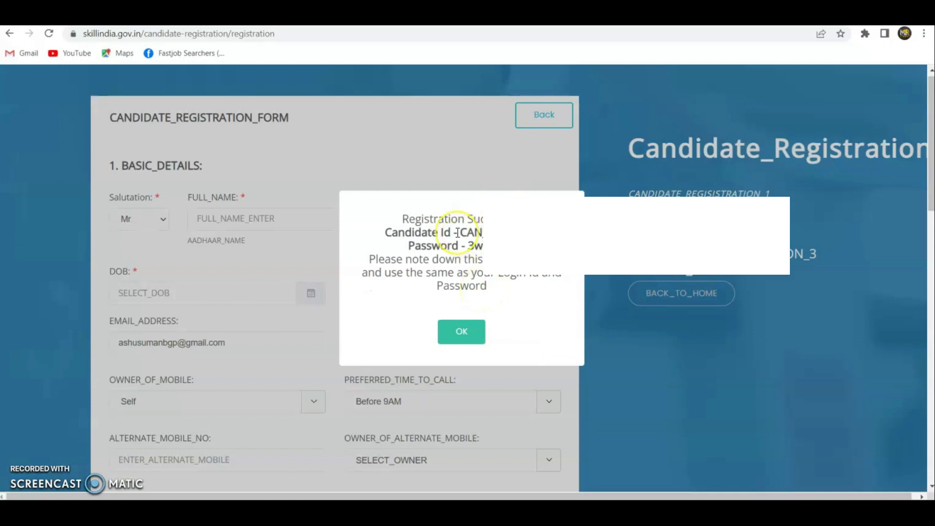
{"action": "left_click_drag", "start_coordinate": [458, 233], "coordinate": [483, 246]}
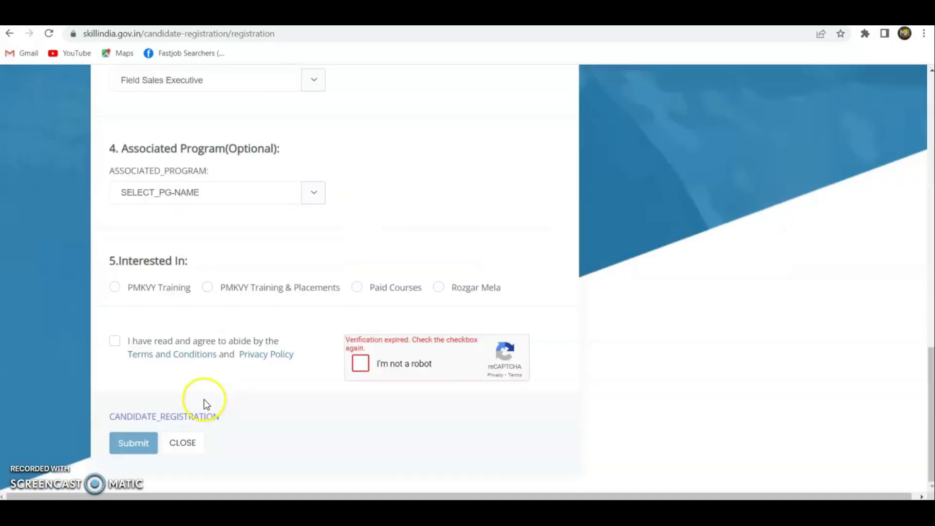
Close the registration form and log in to the portal with the issued candidate ID and password.
{"action": "left_click", "coordinate": [183, 444]}
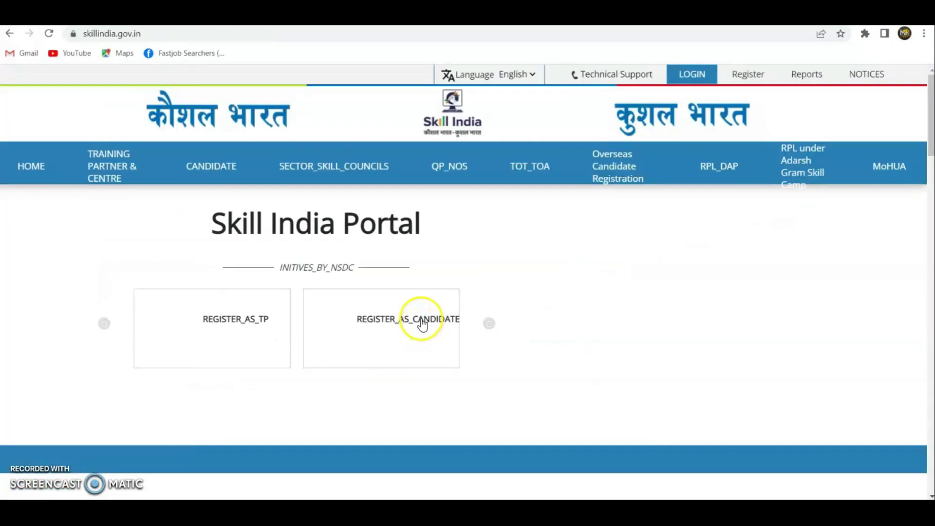
{"action": "left_click", "coordinate": [702, 75]}
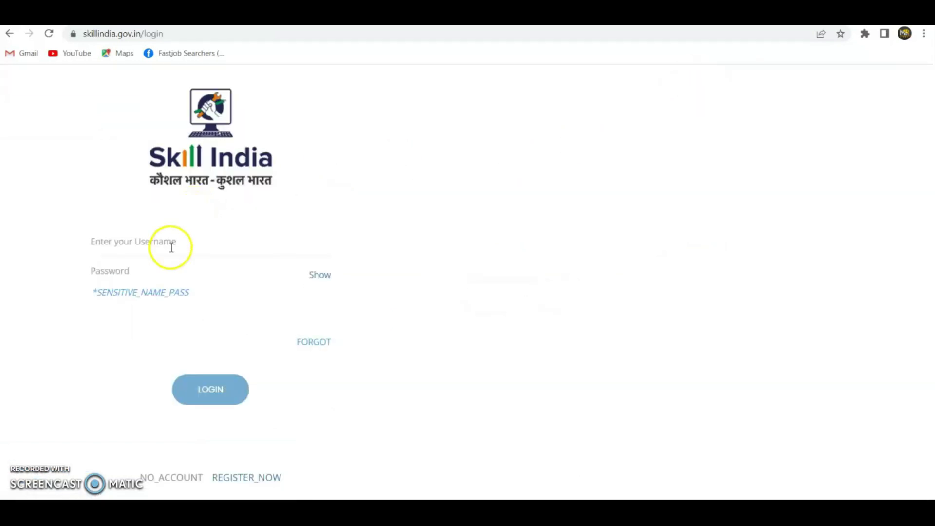
{"action": "left_click", "coordinate": [152, 242]}
{"action": "left_click", "coordinate": [138, 267]}
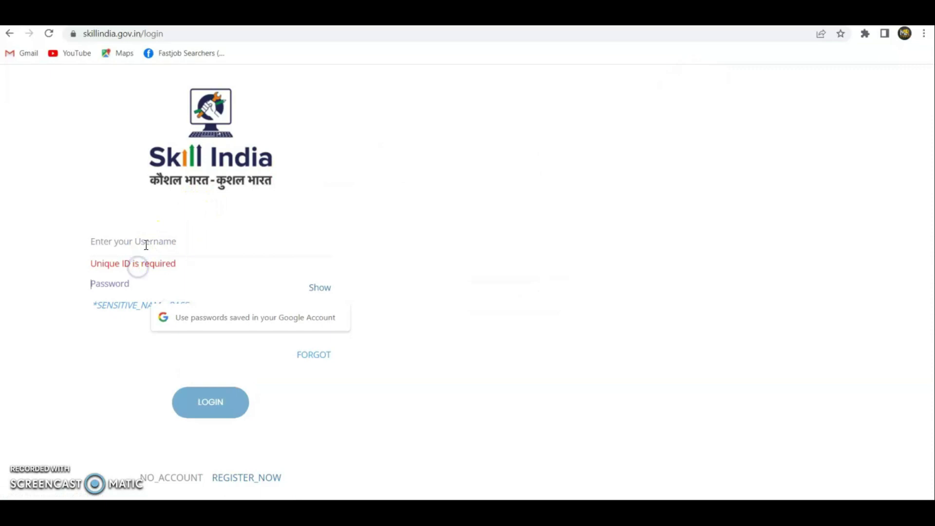
{"action": "left_click", "coordinate": [146, 243]}
{"action": "left_click", "coordinate": [141, 303]}
{"action": "left_click_drag", "start_coordinate": [235, 422], "coordinate": [210, 422]}
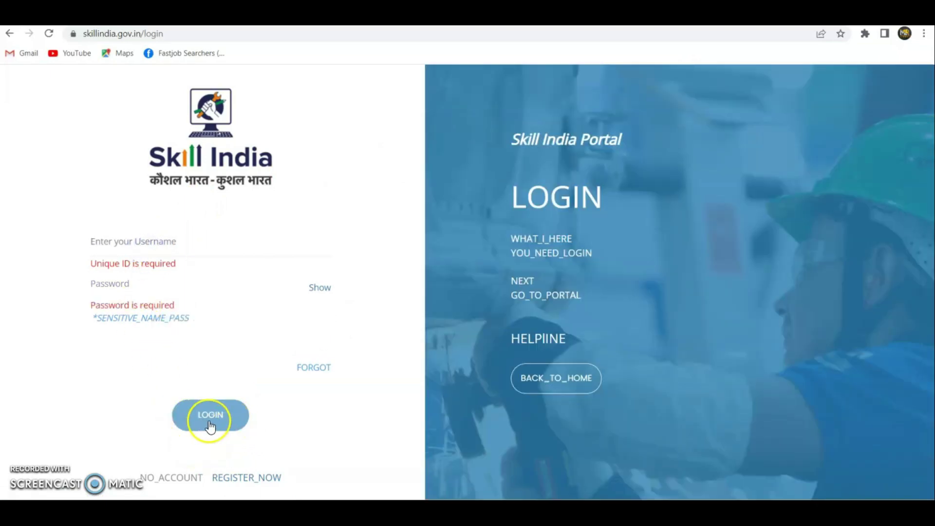
{"action": "left_click", "coordinate": [220, 389]}
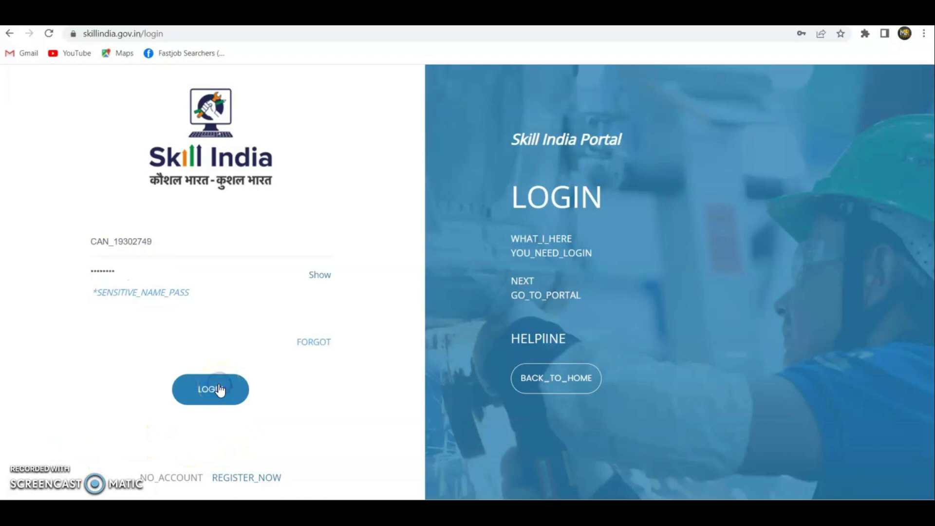
Reset the account password by entering the old password and a confirmed new one, and acknowledge the update.
{"action": "left_click", "coordinate": [132, 242]}
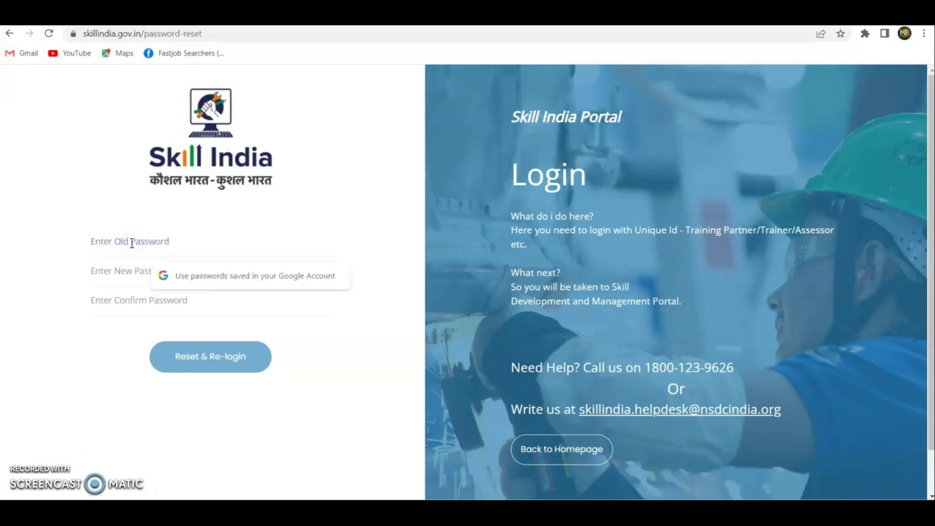
{"action": "left_click", "coordinate": [125, 271]}
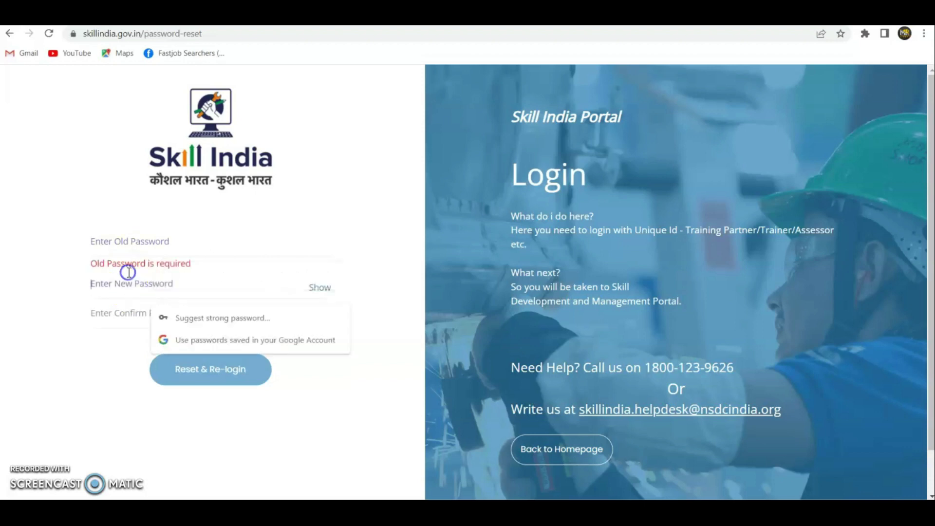
{"action": "left_click", "coordinate": [113, 319]}
{"action": "left_click", "coordinate": [126, 242]}
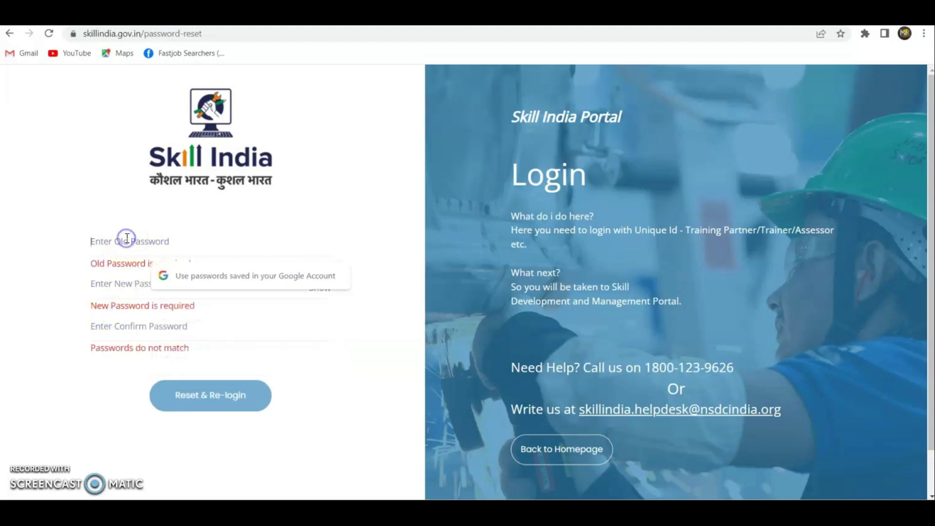
{"action": "key", "text": "ctrl+v"}
{"action": "left_click", "coordinate": [129, 271]}
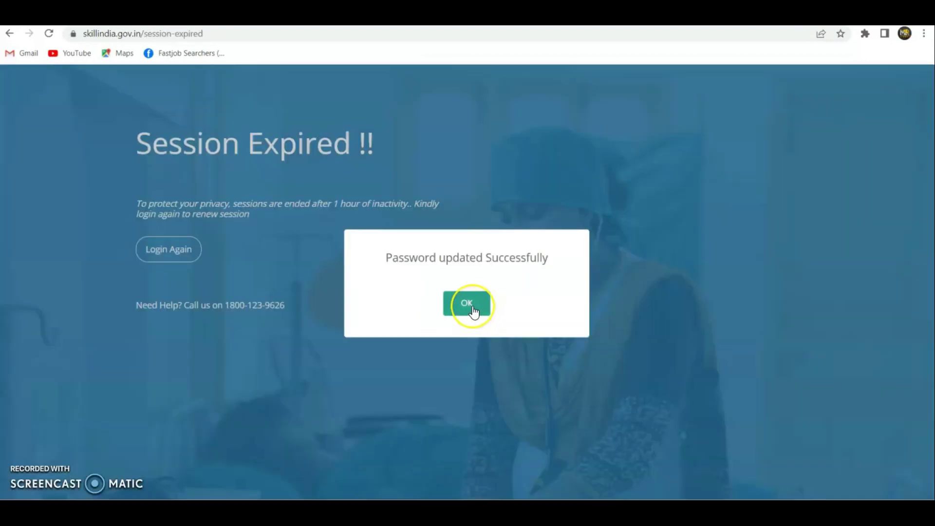
{"action": "left_click", "coordinate": [472, 311]}
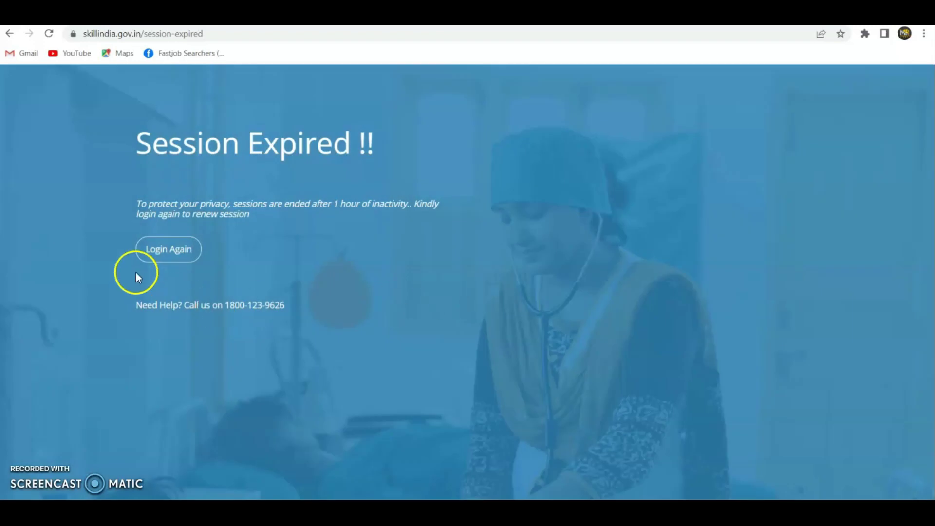
Log in again with the candidate ID and the new account password.
{"action": "left_click", "coordinate": [160, 258]}
{"action": "left_click", "coordinate": [162, 233]}
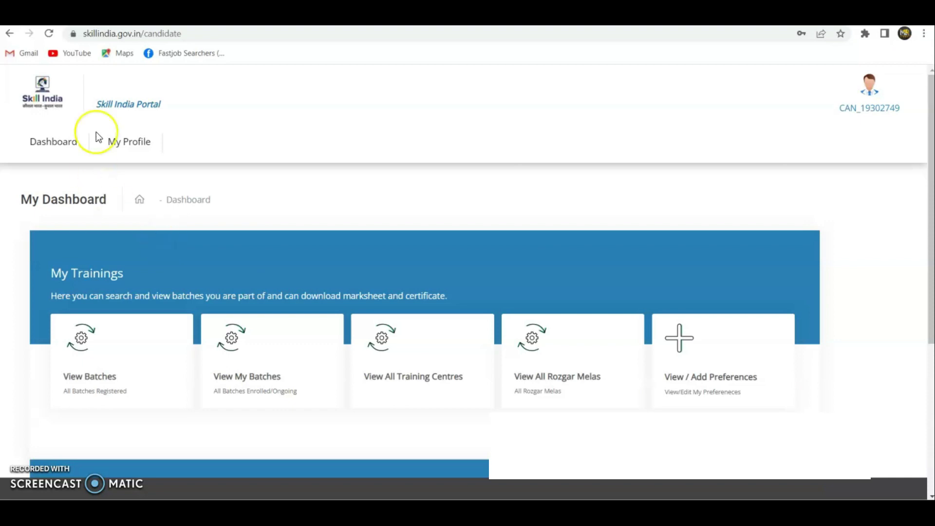
Open the candidate's profile and examine its name, profile picture, phone and permanent address fields.
{"action": "left_click", "coordinate": [135, 143]}
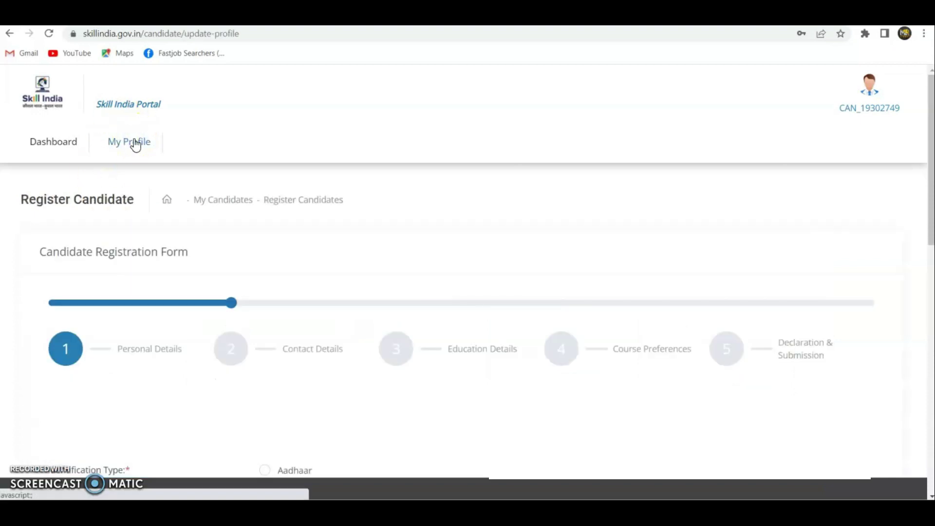
{"action": "scroll", "coordinate": [713, 121], "scroll_direction": "down", "scroll_amount": 1}
{"action": "scroll", "coordinate": [713, 122], "scroll_direction": "down", "scroll_amount": 6}
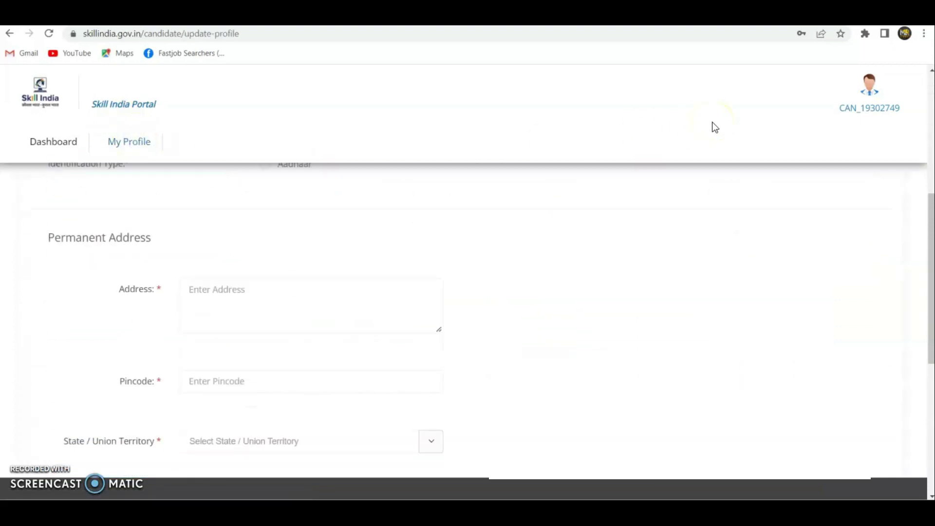
{"action": "scroll", "coordinate": [712, 122], "scroll_direction": "up", "scroll_amount": 6}
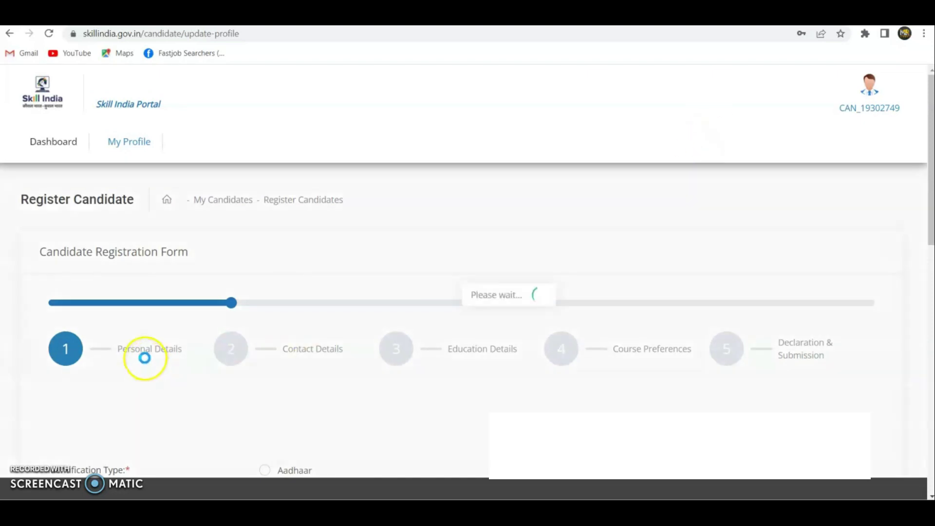
{"action": "scroll", "coordinate": [145, 354], "scroll_direction": "down", "scroll_amount": 3}
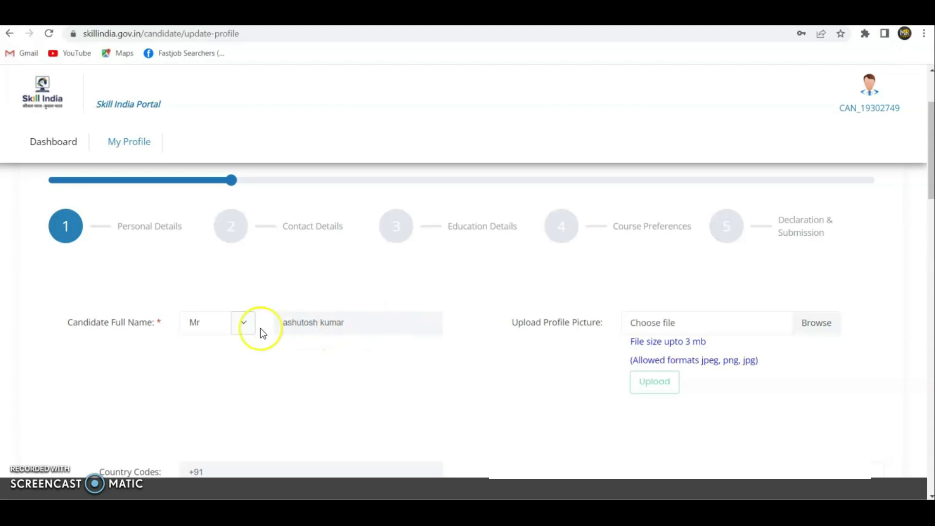
{"action": "left_click_drag", "start_coordinate": [310, 322], "coordinate": [341, 322]}
{"action": "scroll", "coordinate": [687, 321], "scroll_direction": "down", "scroll_amount": 5}
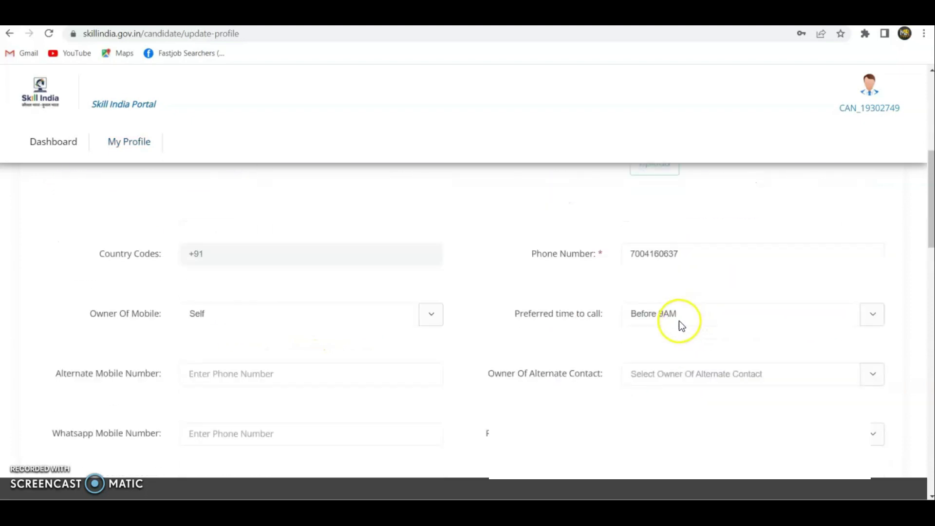
Review the profile form's Contact Details, Education Details, Course Preferences, and Declaration & Submission stages.
{"action": "scroll", "coordinate": [388, 364], "scroll_direction": "up", "scroll_amount": 7}
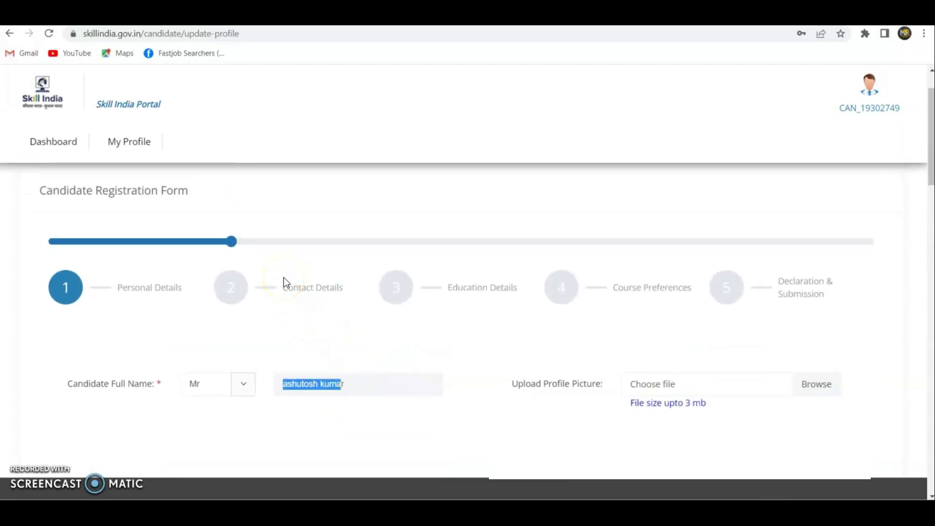
{"action": "left_click_drag", "start_coordinate": [285, 284], "coordinate": [349, 288]}
{"action": "left_click", "coordinate": [349, 292]}
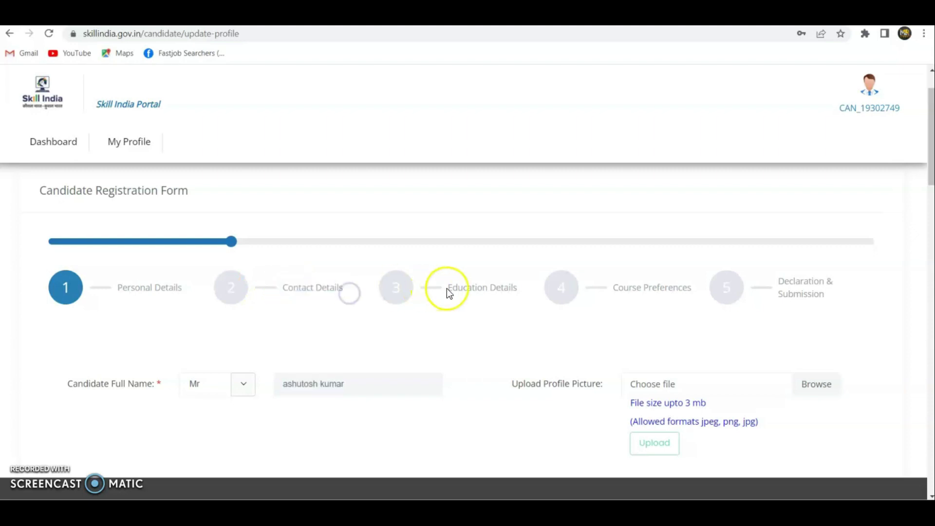
{"action": "left_click_drag", "start_coordinate": [449, 288], "coordinate": [516, 305]}
{"action": "left_click_drag", "start_coordinate": [613, 287], "coordinate": [683, 299]}
{"action": "left_click", "coordinate": [839, 294]}
{"action": "left_click", "coordinate": [800, 290]}
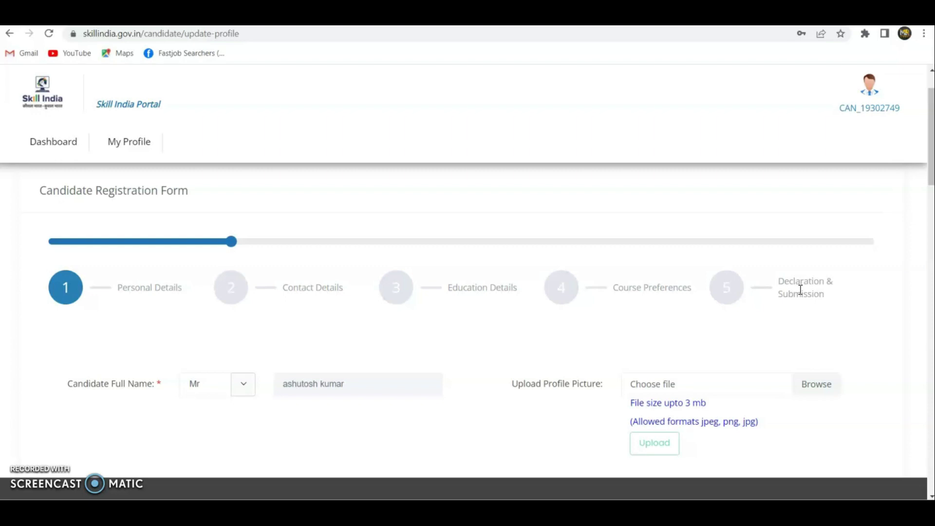
Return to the candidate dashboard and open the list of all training centres.
{"action": "left_click", "coordinate": [51, 145]}
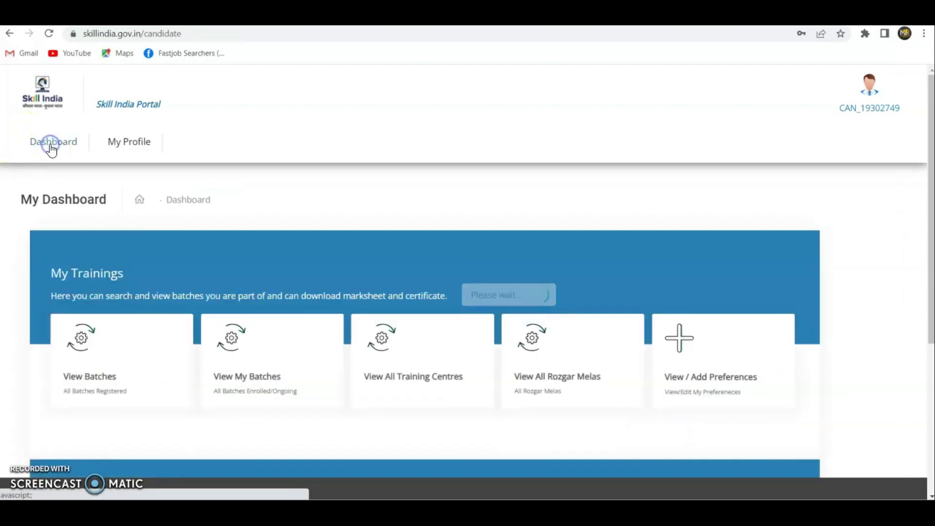
{"action": "left_click", "coordinate": [50, 142]}
{"action": "left_click", "coordinate": [414, 371]}
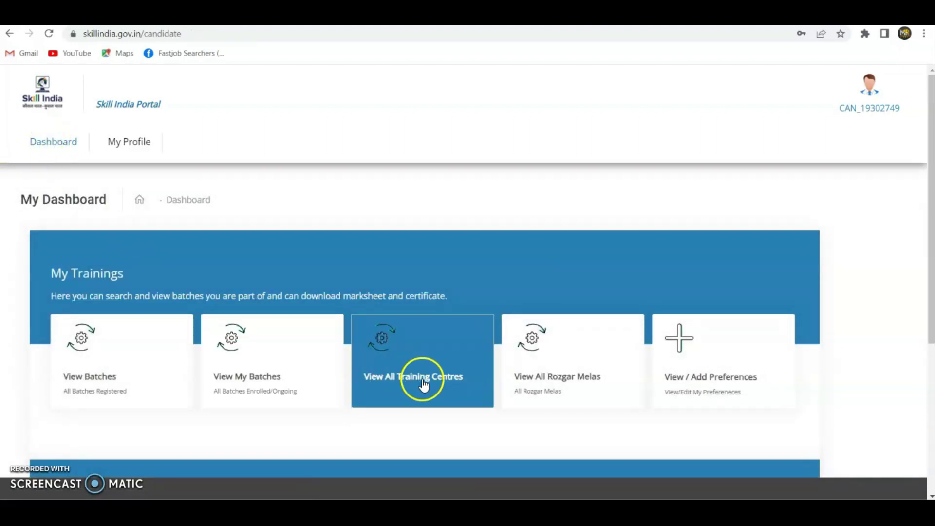
{"action": "left_click", "coordinate": [424, 383]}
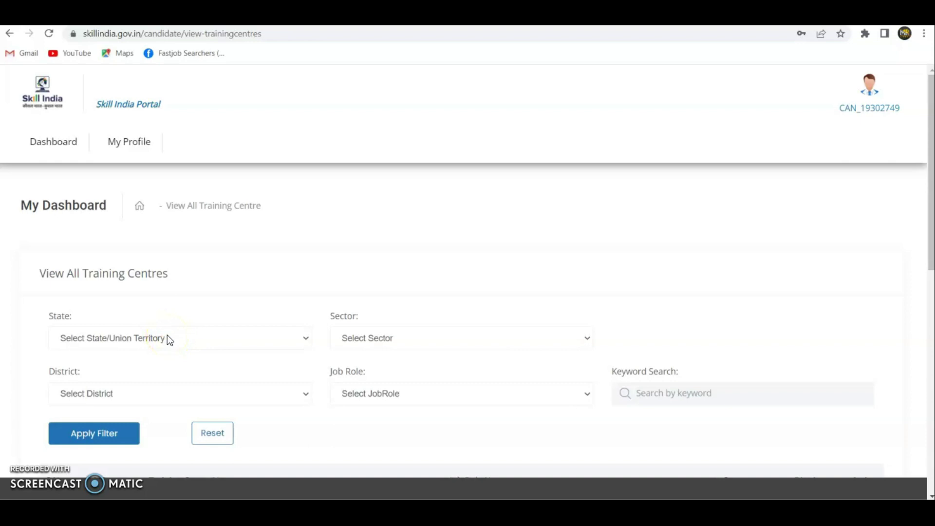
Set the training centre filters to state Bihar, sector Chemical & PetroChemical and district Bhagalpur.
{"action": "left_click", "coordinate": [86, 341]}
{"action": "left_click", "coordinate": [71, 152]}
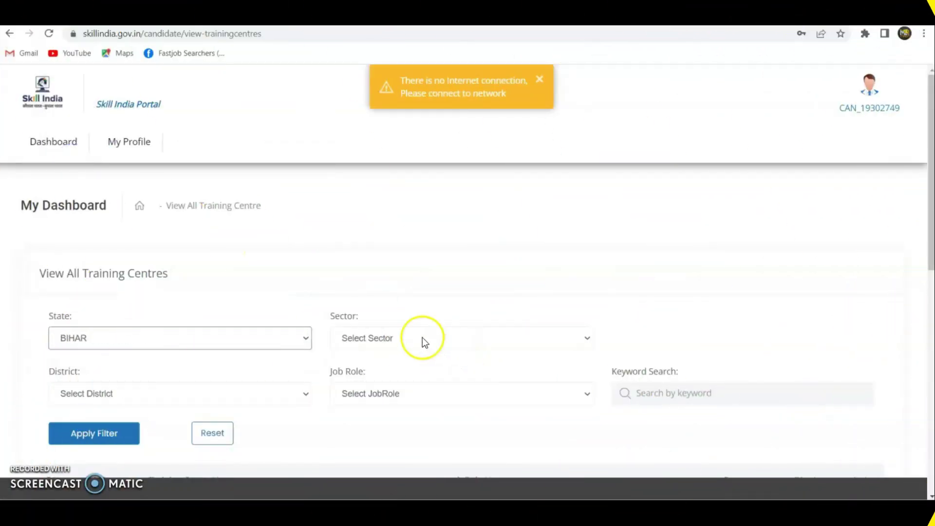
{"action": "left_click", "coordinate": [424, 338]}
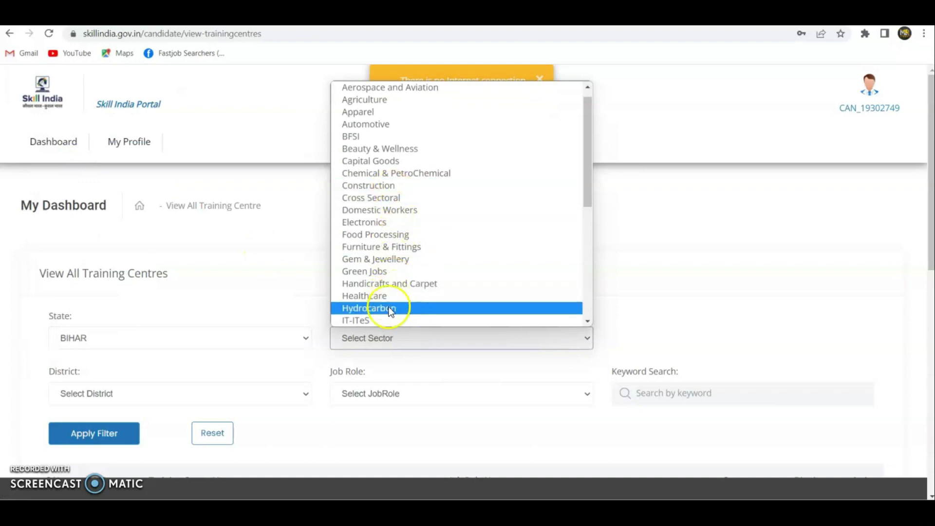
{"action": "left_click", "coordinate": [369, 340]}
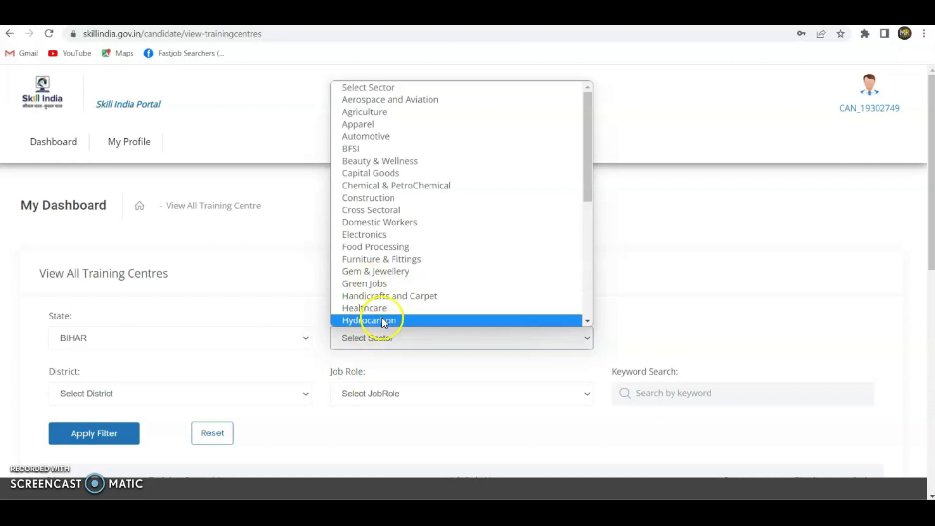
{"action": "left_click", "coordinate": [393, 183]}
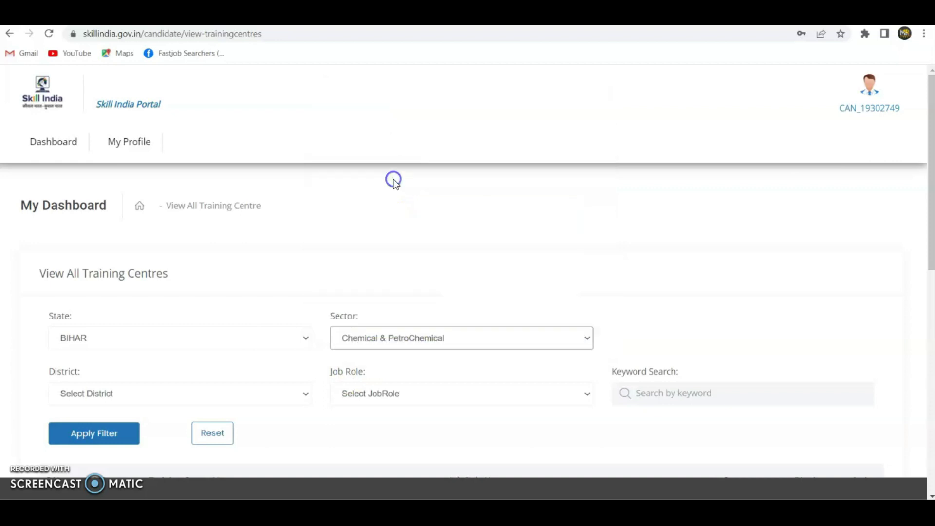
{"action": "left_click", "coordinate": [141, 392]}
{"action": "left_click", "coordinate": [144, 195]}
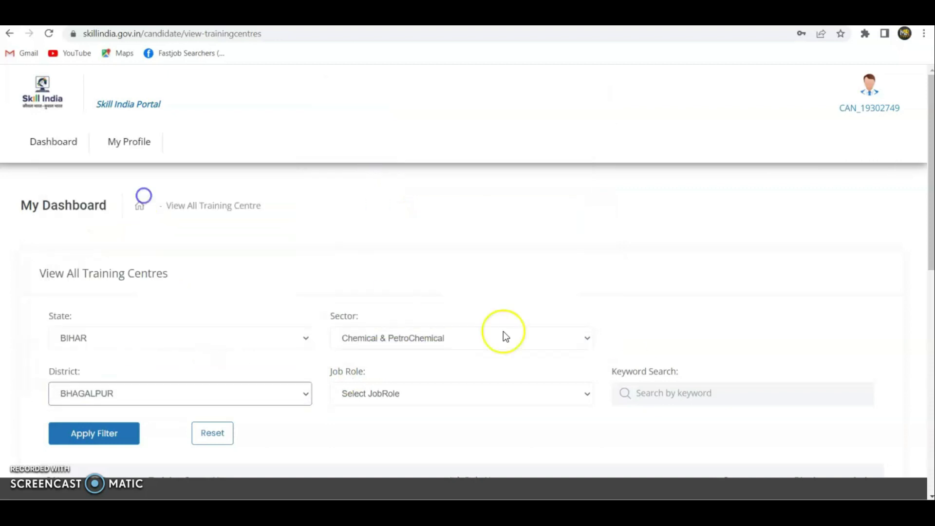
Check the job role choices in the training centre filters.
{"action": "left_click", "coordinate": [484, 393]}
{"action": "left_click", "coordinate": [484, 393]}
{"action": "left_click", "coordinate": [484, 394]}
{"action": "left_click", "coordinate": [483, 394]}
{"action": "left_click", "coordinate": [483, 395]}
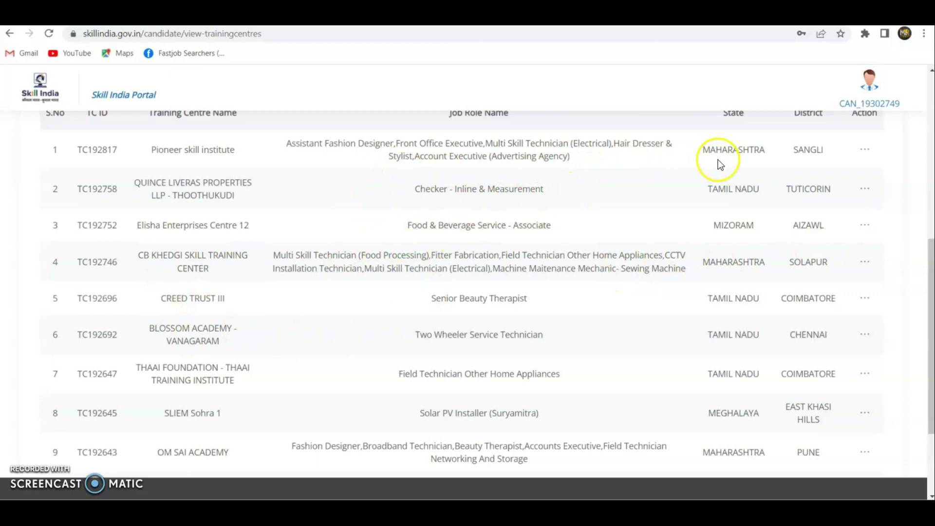
Examine the training centre table, including the job roles, states and districts listed for each centre.
{"action": "left_click_drag", "start_coordinate": [69, 171], "coordinate": [888, 450]}
{"action": "left_click", "coordinate": [534, 362]}
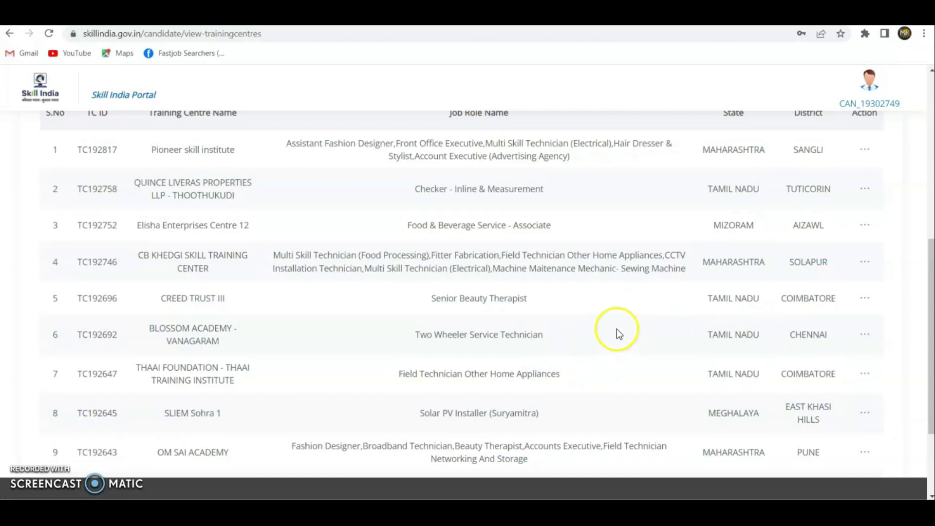
{"action": "scroll", "coordinate": [457, 236], "scroll_direction": "up", "scroll_amount": 2}
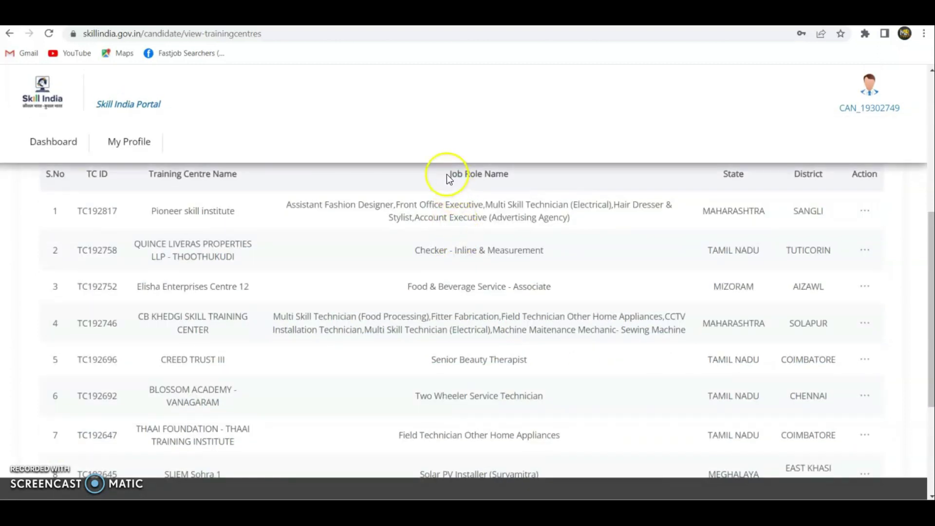
{"action": "left_click_drag", "start_coordinate": [448, 174], "coordinate": [497, 172]}
{"action": "left_click", "coordinate": [497, 285]}
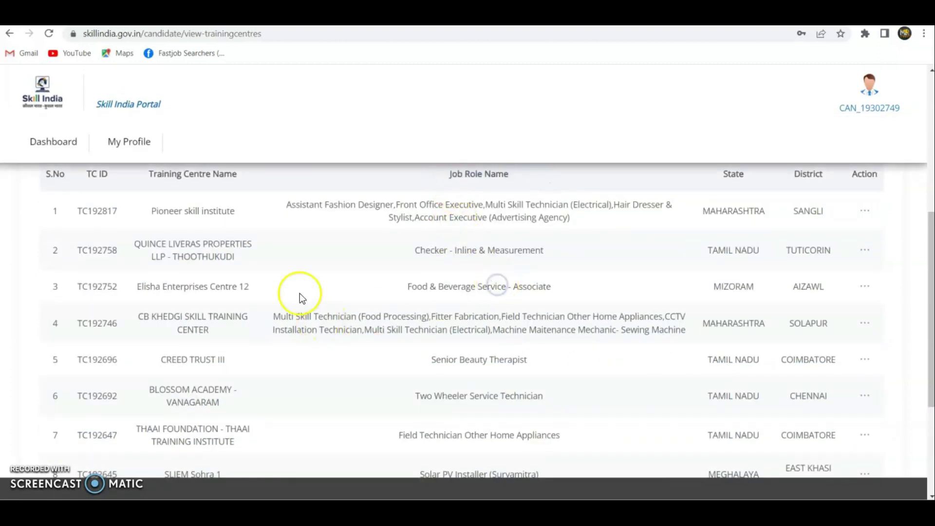
{"action": "left_click_drag", "start_coordinate": [271, 223], "coordinate": [588, 227]}
{"action": "left_click", "coordinate": [571, 289]}
{"action": "scroll", "coordinate": [624, 267], "scroll_direction": "down", "scroll_amount": 4}
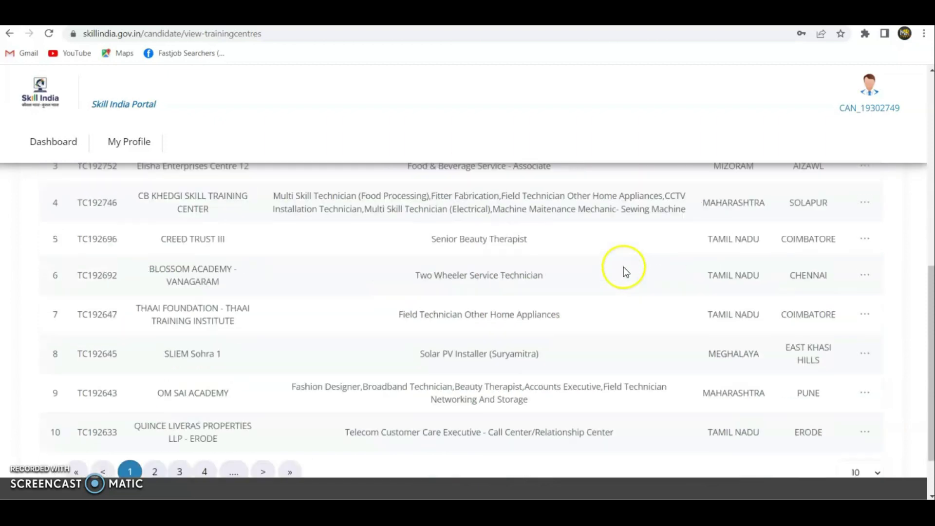
{"action": "scroll", "coordinate": [368, 302], "scroll_direction": "up", "scroll_amount": 6}
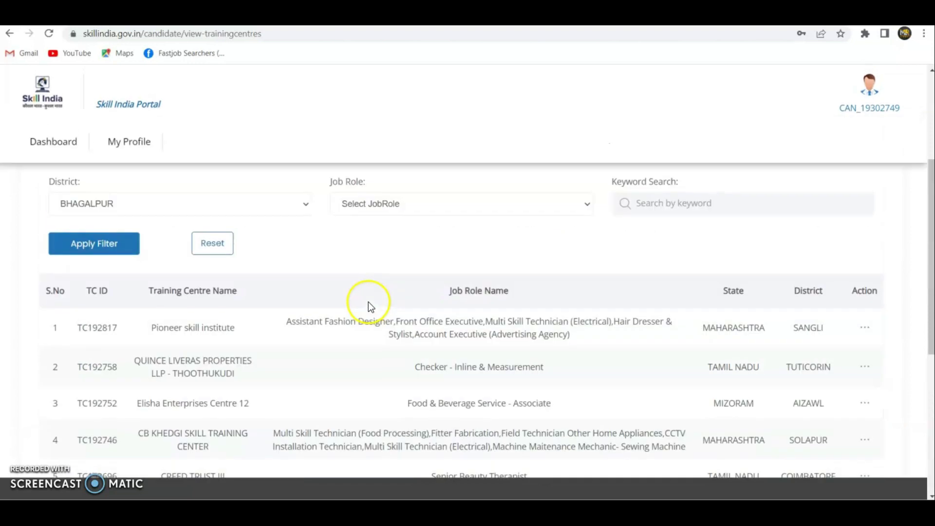
{"action": "scroll", "coordinate": [368, 302], "scroll_direction": "down", "scroll_amount": 2}
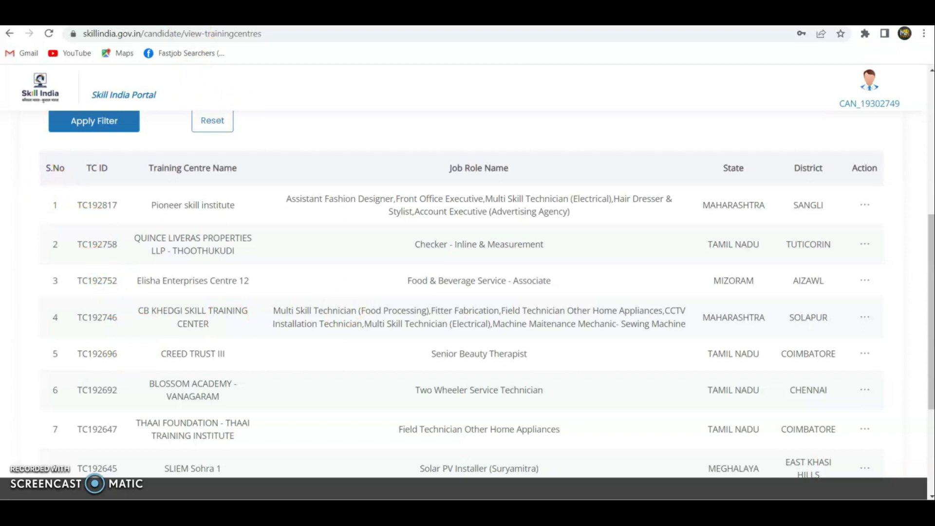
Switch back to the FindLiveJob article on E Shram Card Nipun Yojana 2022 and review its sections back up to the post details.
{"action": "key", "text": "ctrl+Tab"}
{"action": "scroll", "coordinate": [603, 291], "scroll_direction": "up", "scroll_amount": 6}
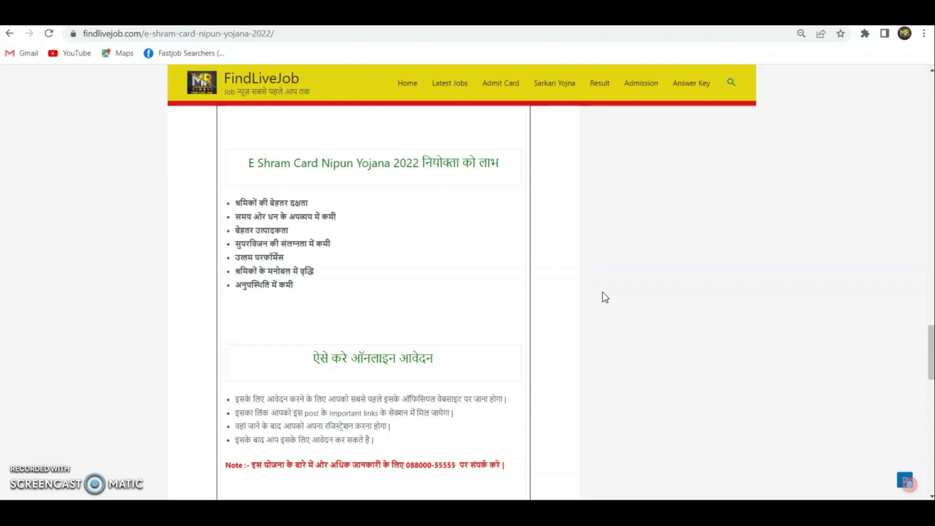
{"action": "scroll", "coordinate": [492, 325], "scroll_direction": "up", "scroll_amount": 10}
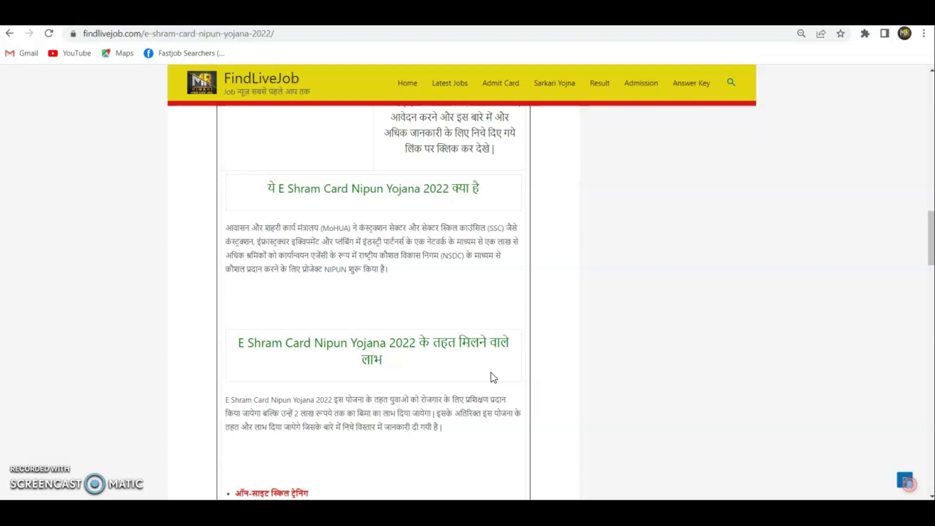
{"action": "scroll", "coordinate": [491, 372], "scroll_direction": "up", "scroll_amount": 6}
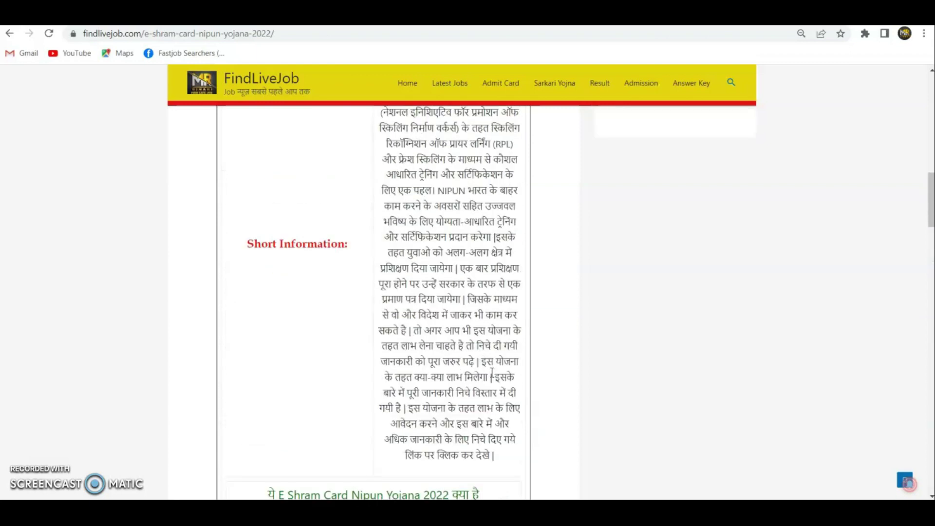
{"action": "scroll", "coordinate": [492, 373], "scroll_direction": "up", "scroll_amount": 5}
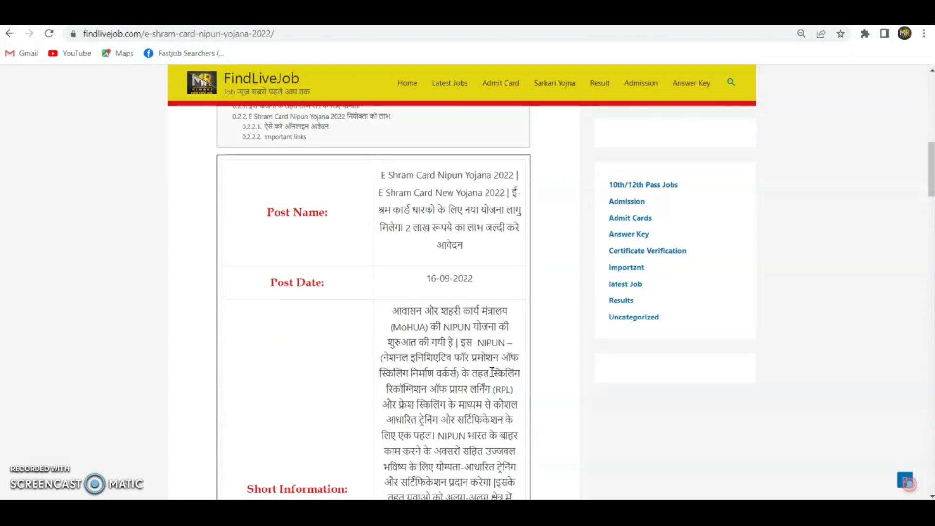
{"action": "left_click", "coordinate": [462, 380]}
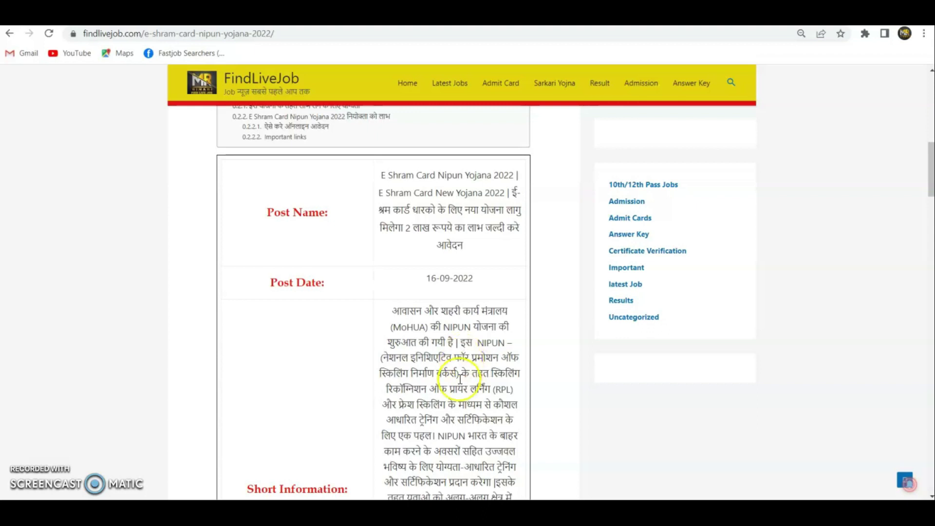